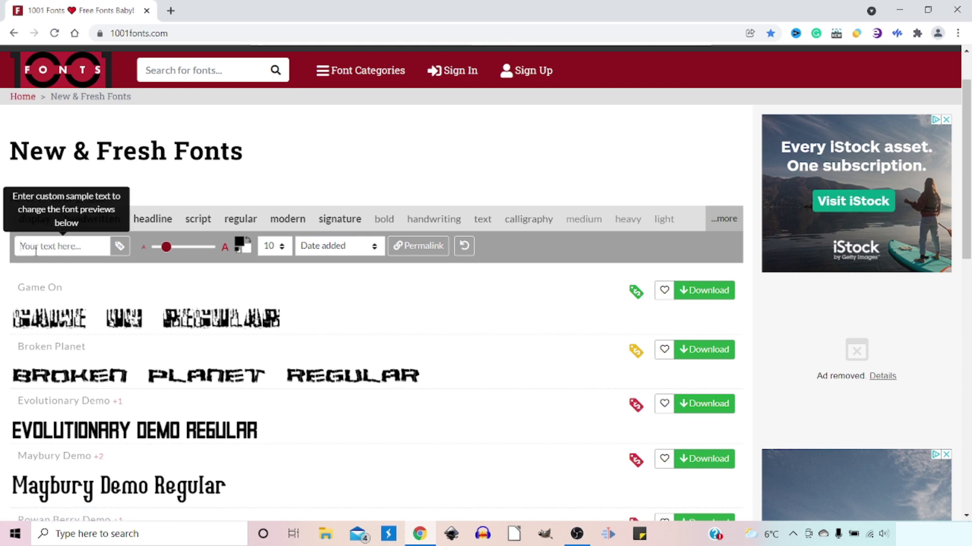
Enter 'Hello World' as the custom sample text for the font previews
click(56, 240)
text(He)
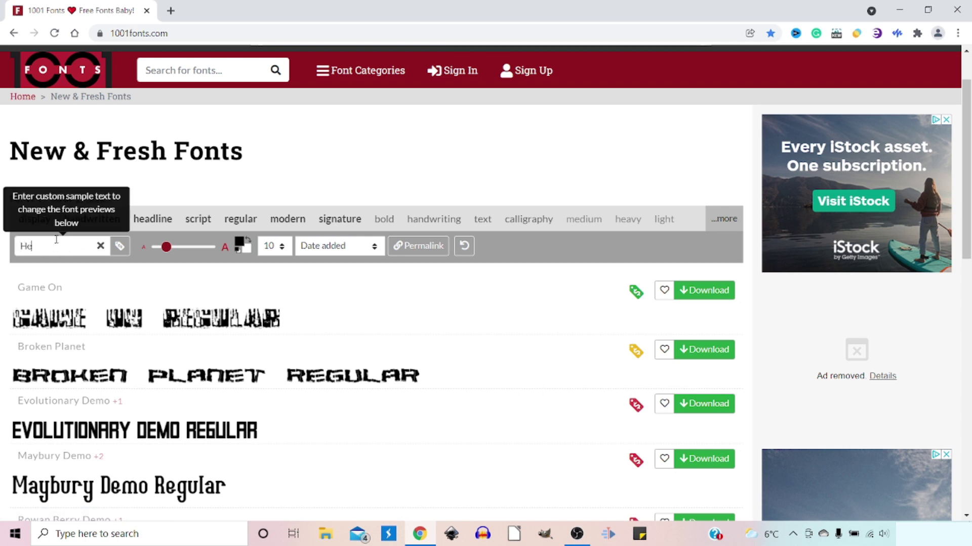
text(llo World)
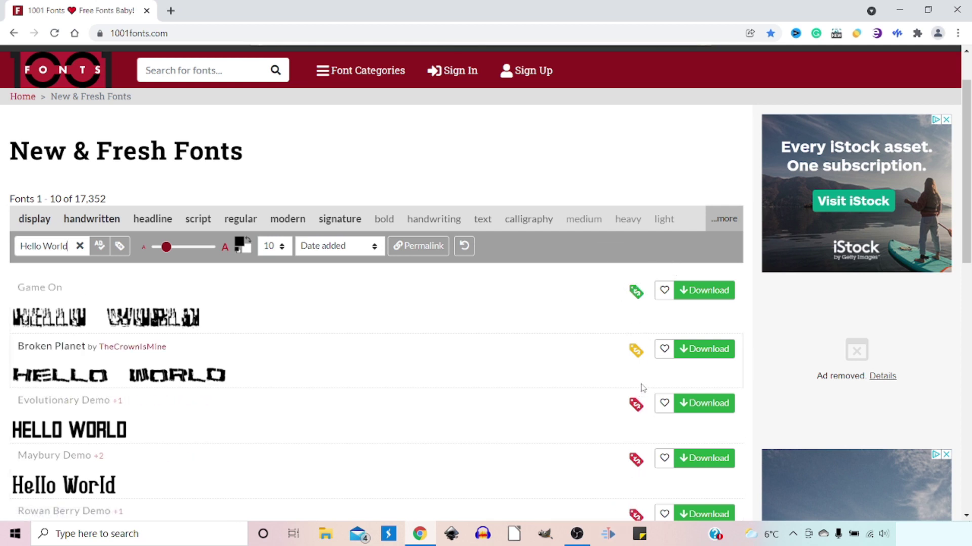
Filter to fonts free for commercial use and enlarge the previews from 36pt to 66pt
click(120, 246)
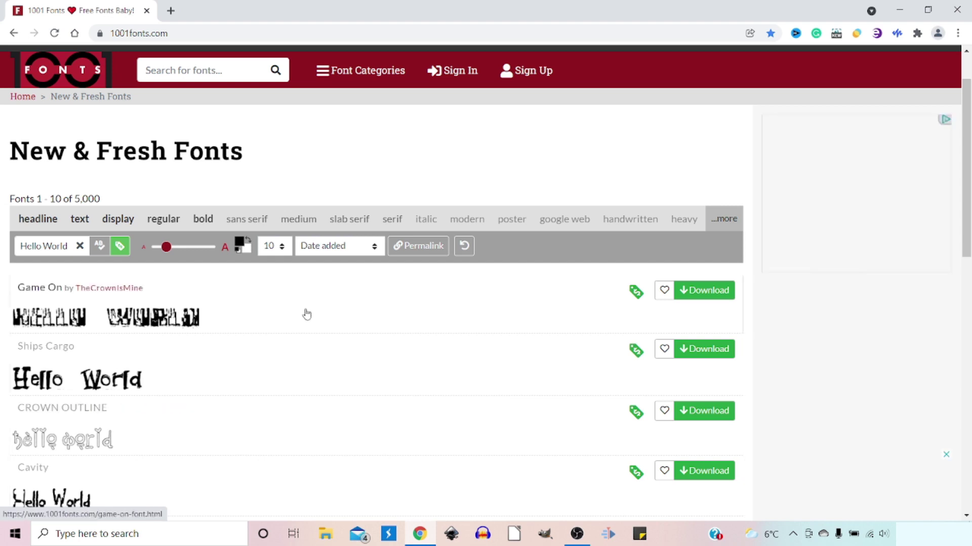
mouse_move(166, 247)
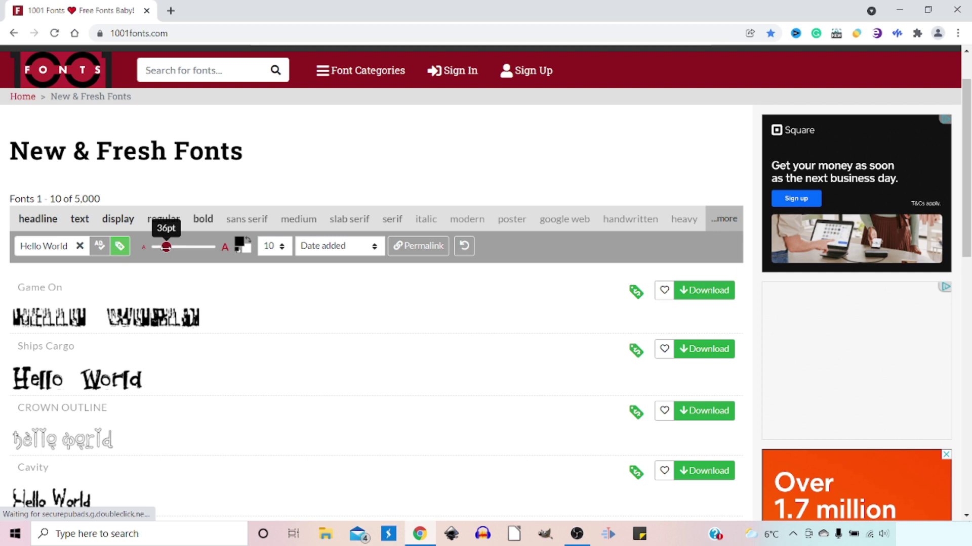
mouse_move(166, 247)
mouse_down()
mouse_move(184, 247)
mouse_move(173, 247)
mouse_up()
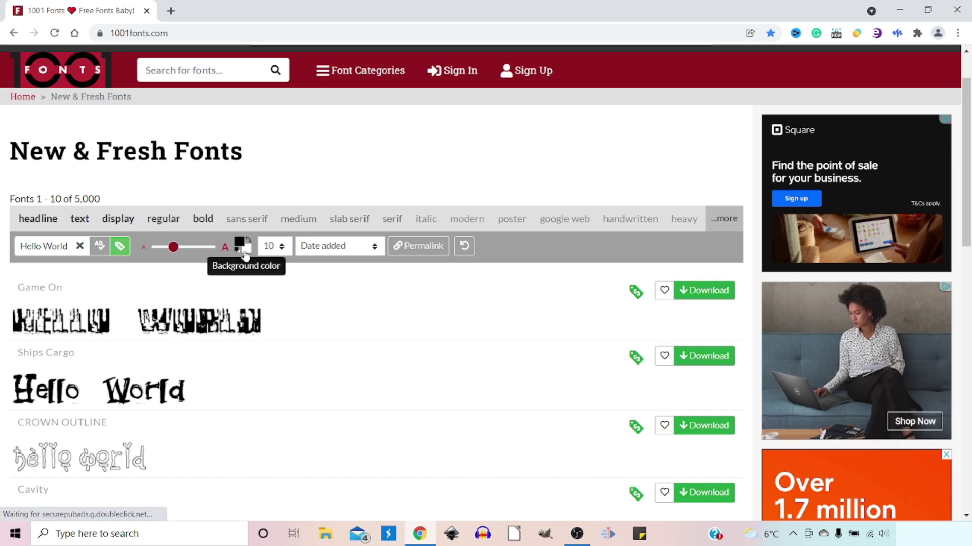
Try red preview text and swapped colours, then reset previews to black on white
click(243, 248)
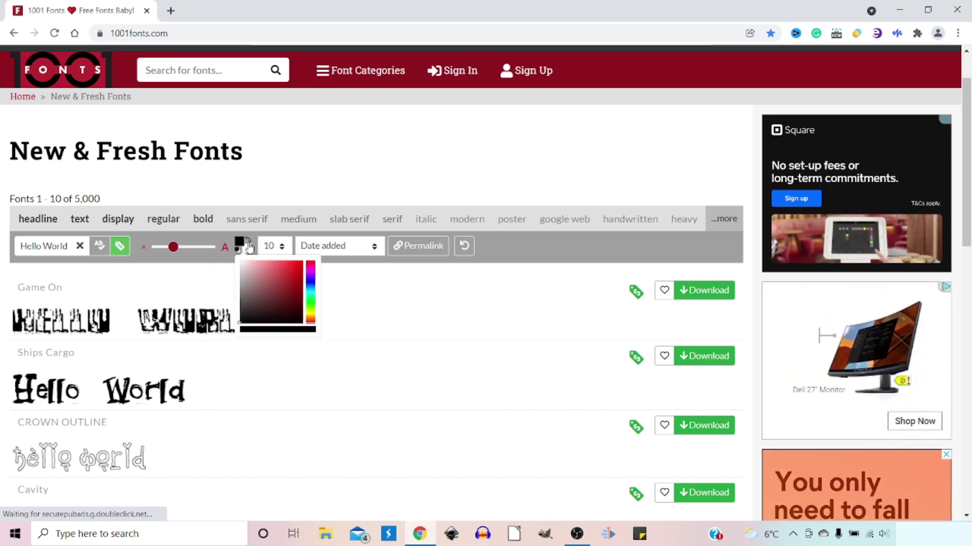
click(287, 273)
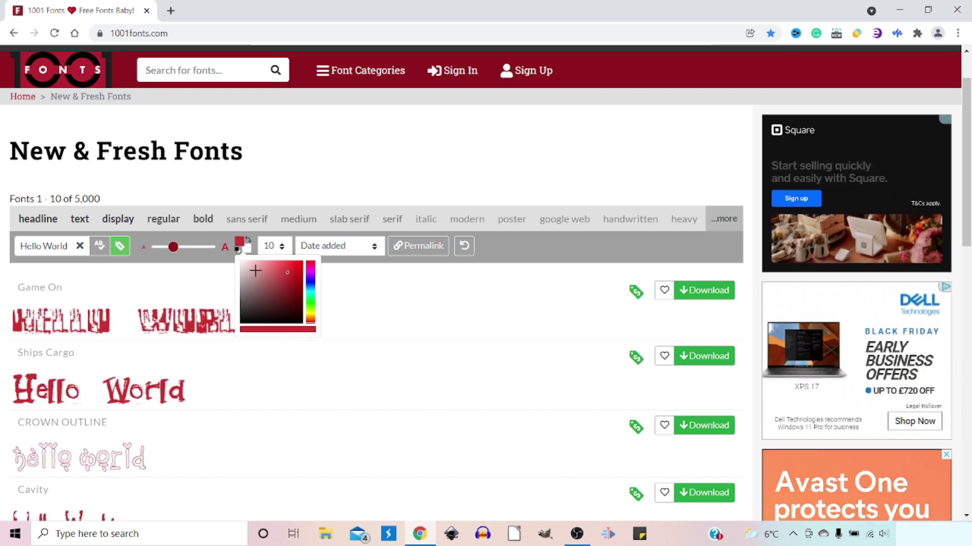
click(250, 244)
click(249, 244)
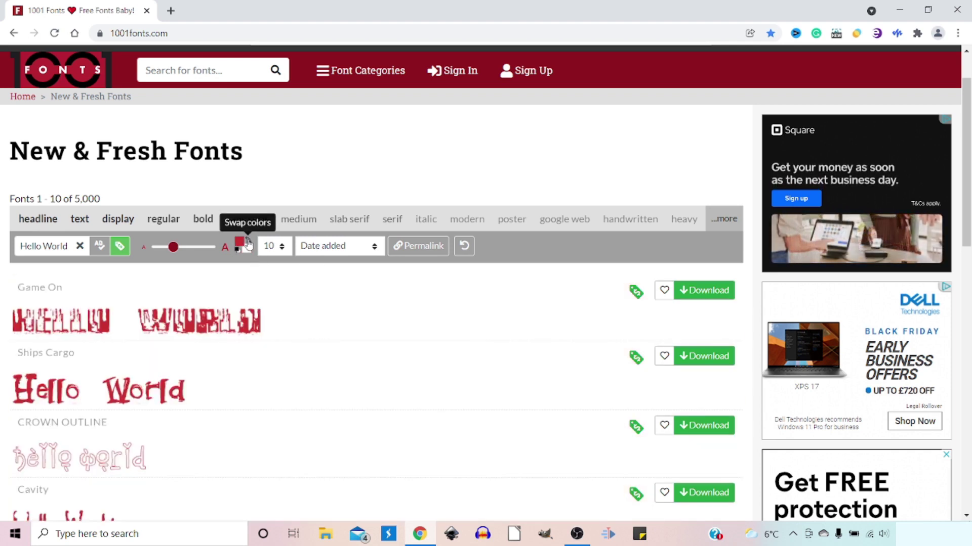
click(248, 244)
click(237, 253)
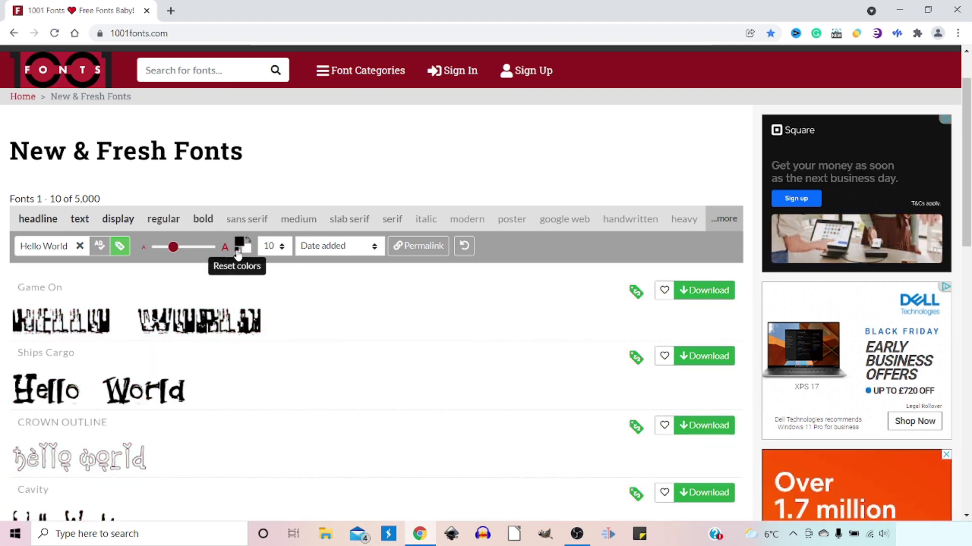
click(279, 249)
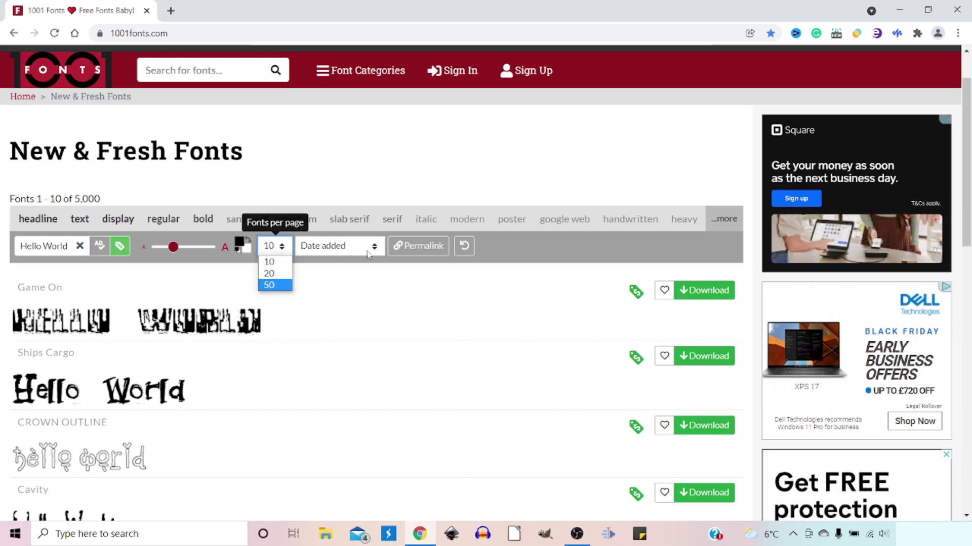
click(332, 264)
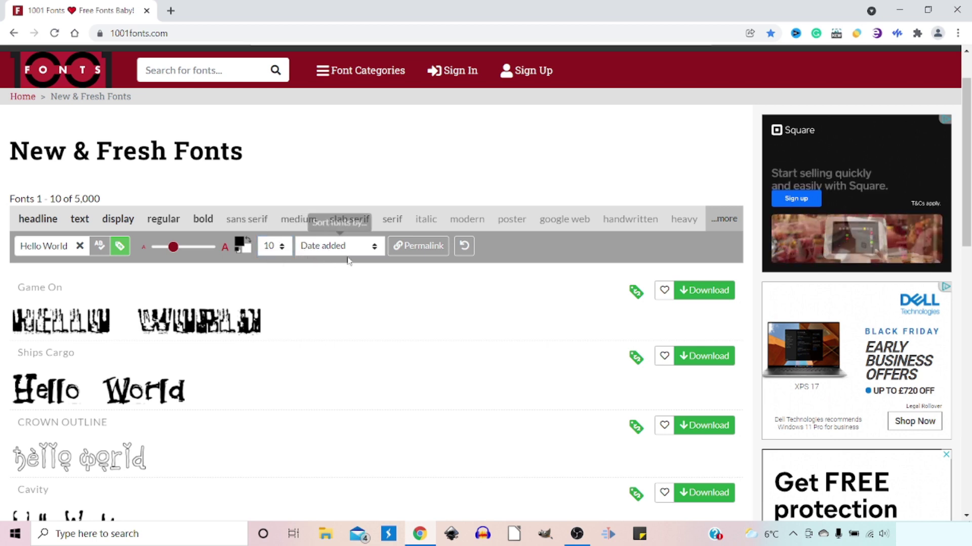
click(374, 248)
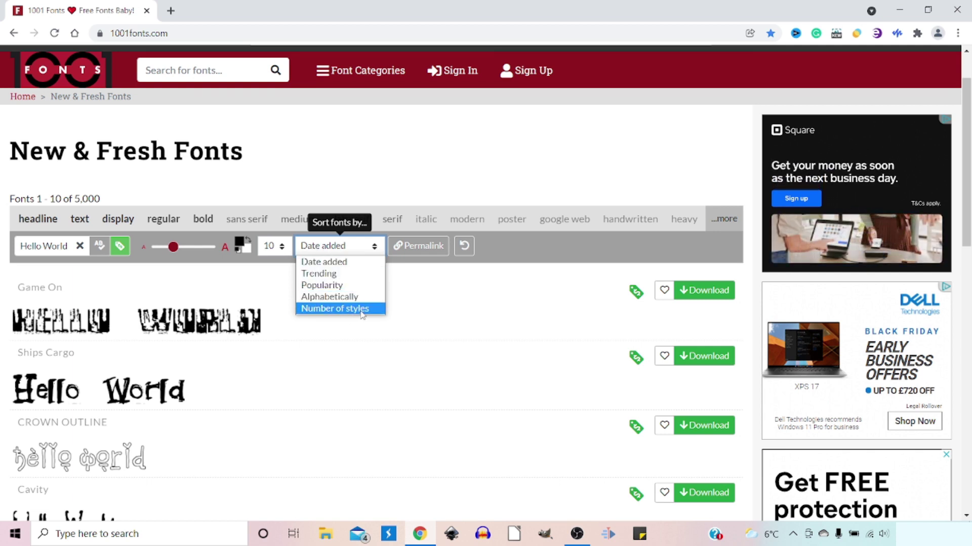
click(360, 247)
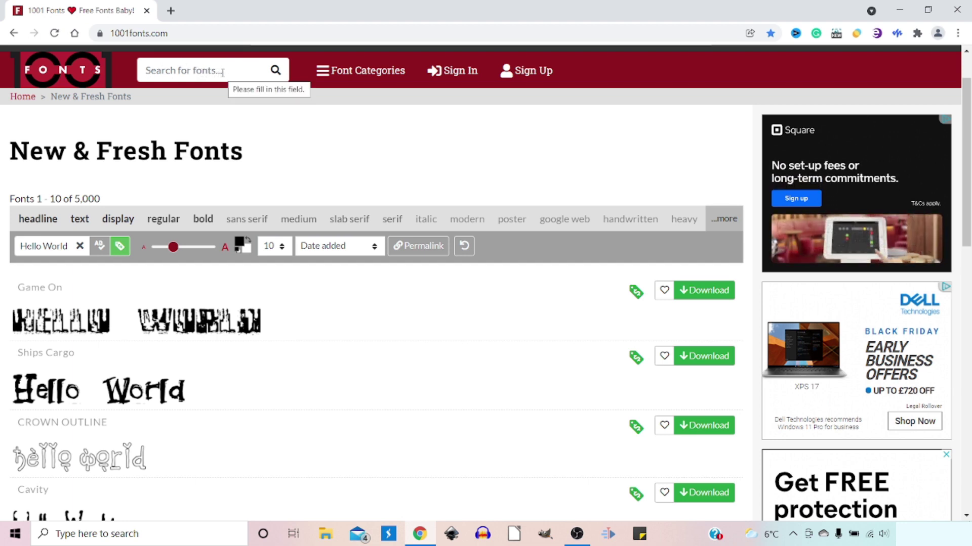
Open the Dingbat > Flower category and browse its eight floral fonts
click(353, 72)
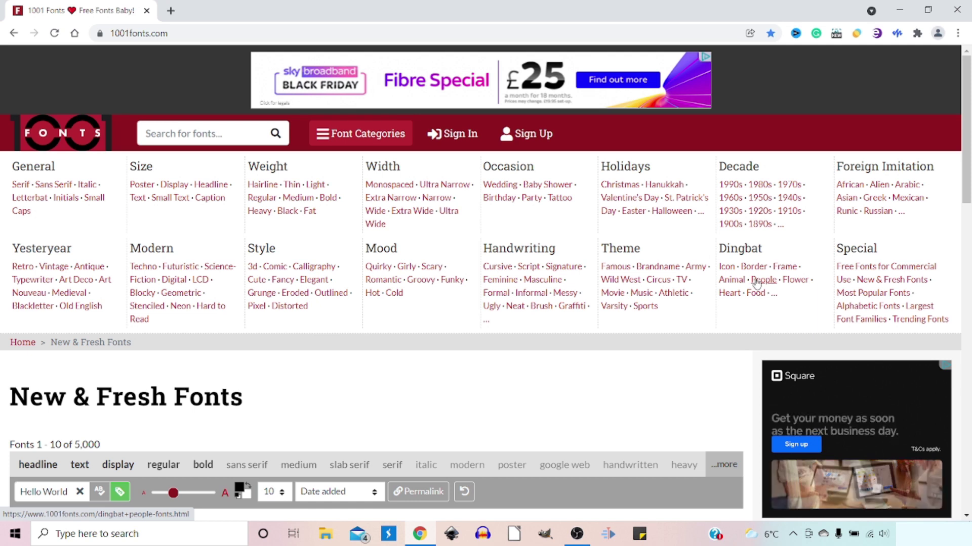
click(792, 282)
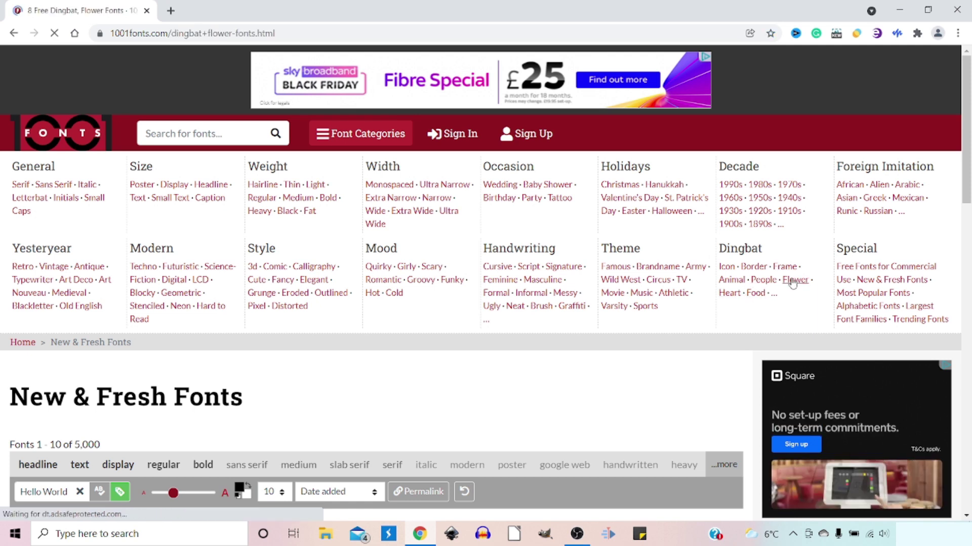
scroll(248, 284, down, 5)
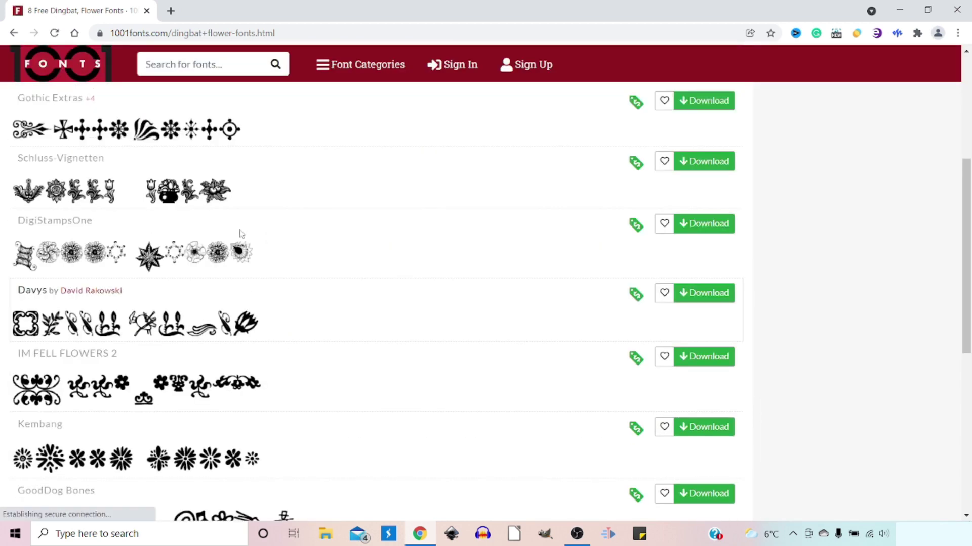
scroll(316, 345, down, 3)
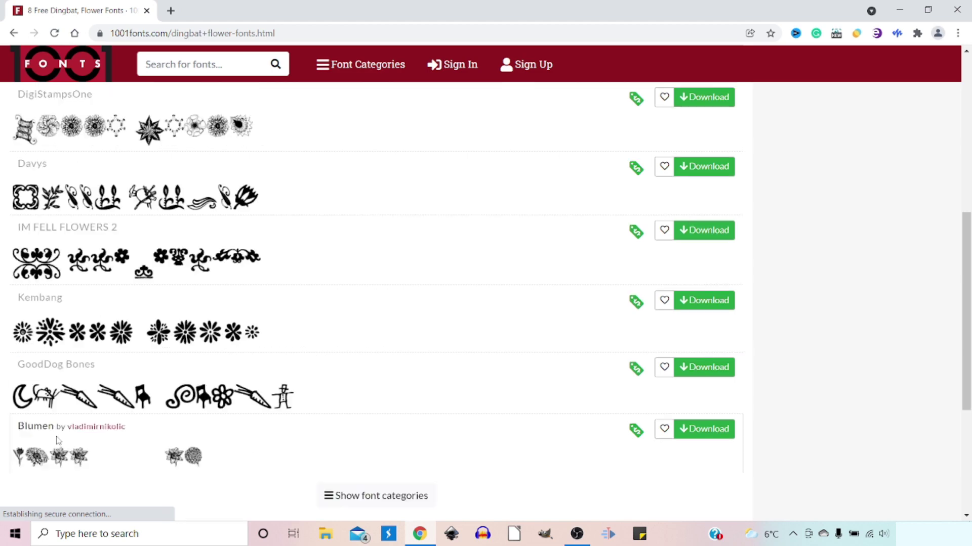
scroll(307, 395, up, 8)
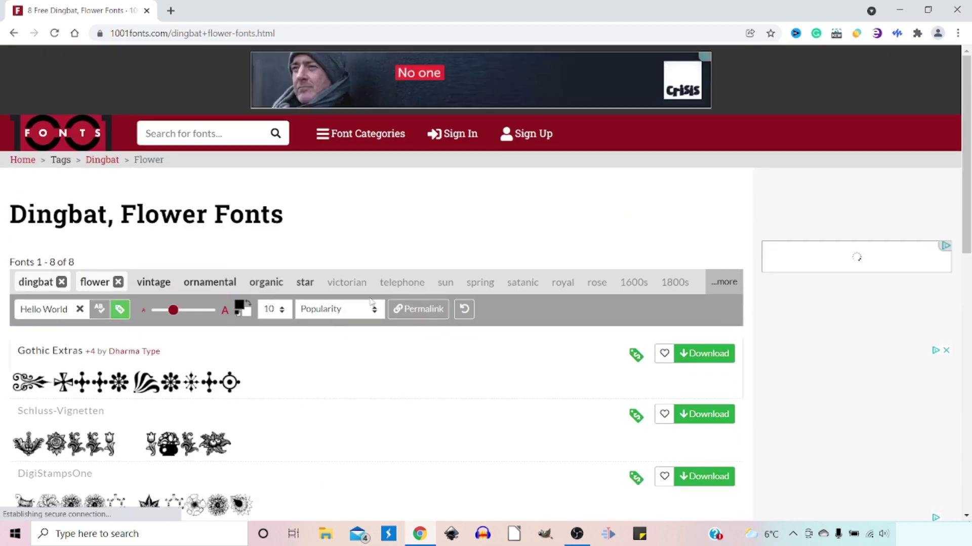
click(377, 139)
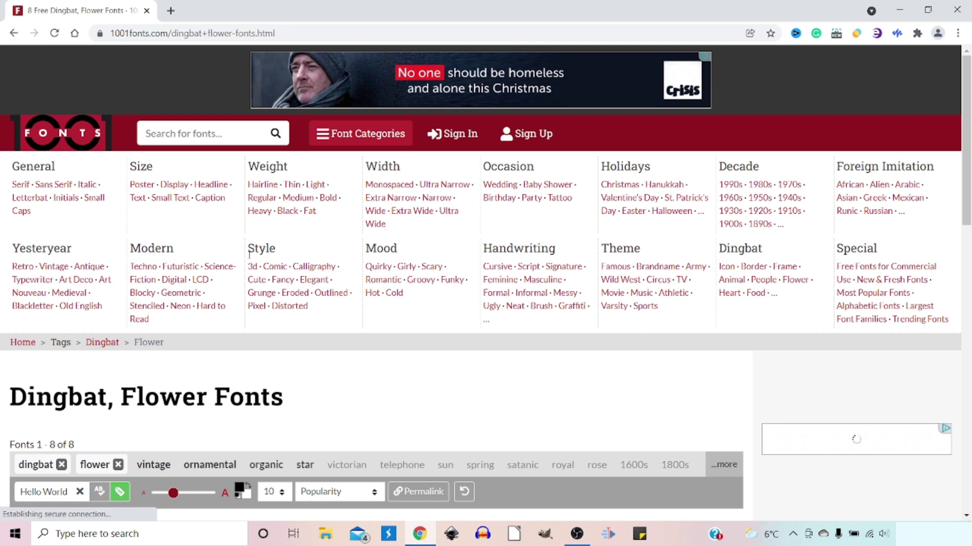
Download BlackChancery from the Elegant category, saving blackchancery.zip into the FONTS folder
click(318, 280)
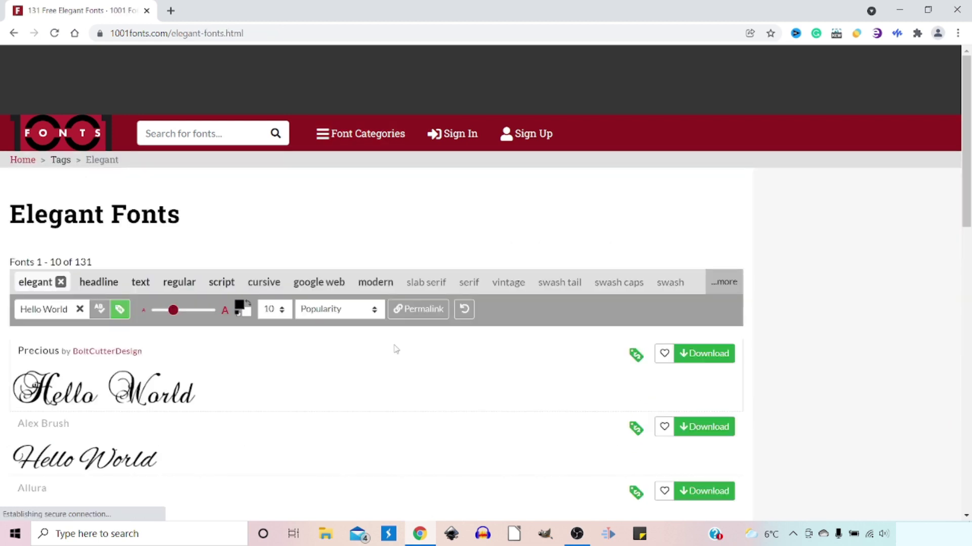
scroll(395, 349, down, 7)
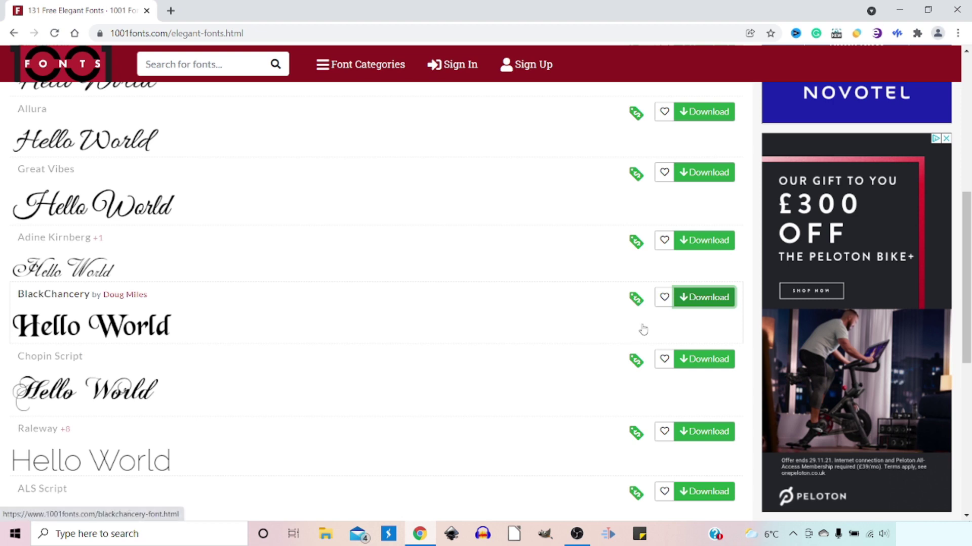
click(709, 300)
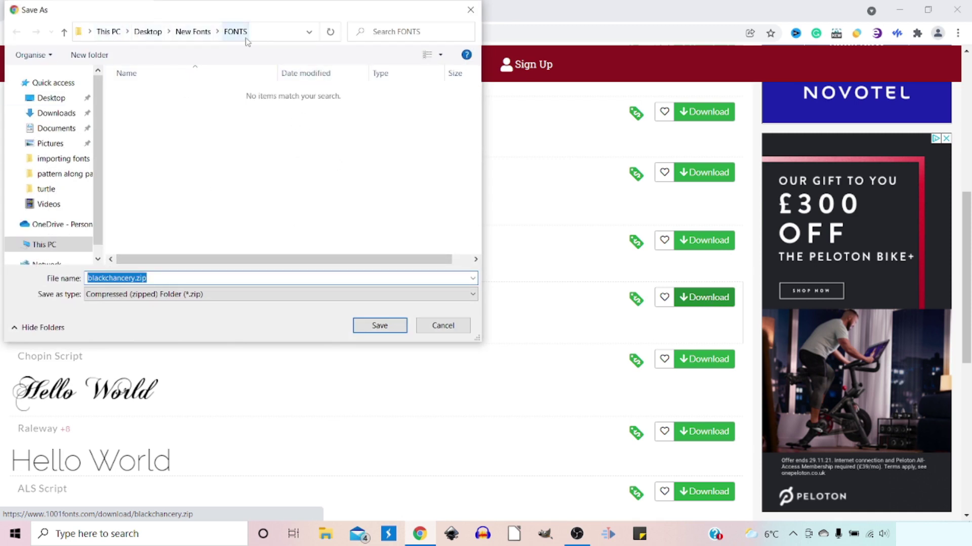
click(383, 326)
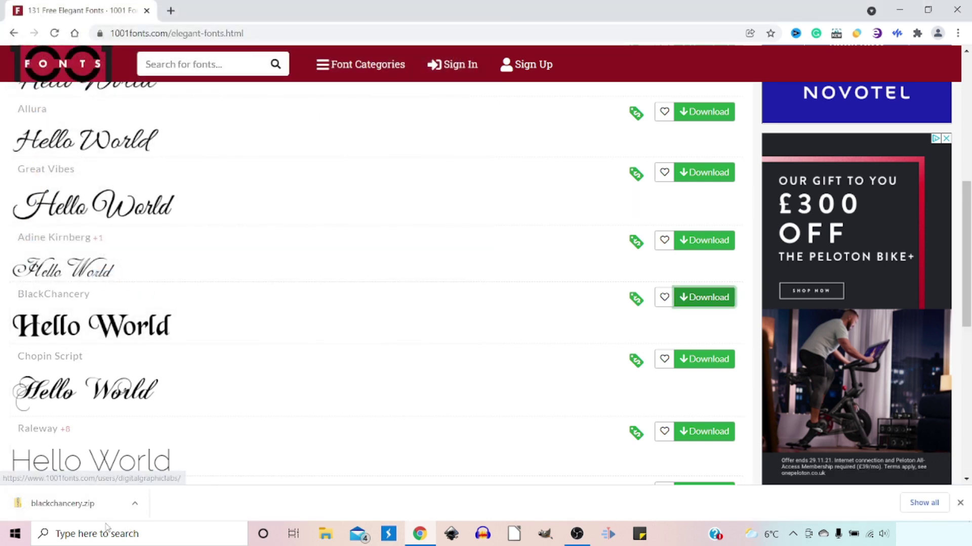
Locate blackchancery.zip in its folder and extract it into a blackchancery folder
click(135, 504)
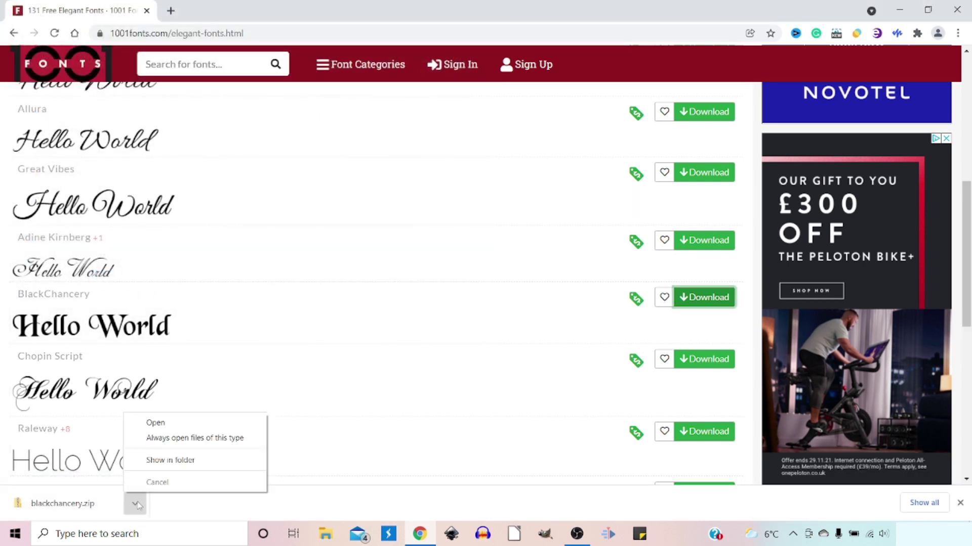
click(172, 461)
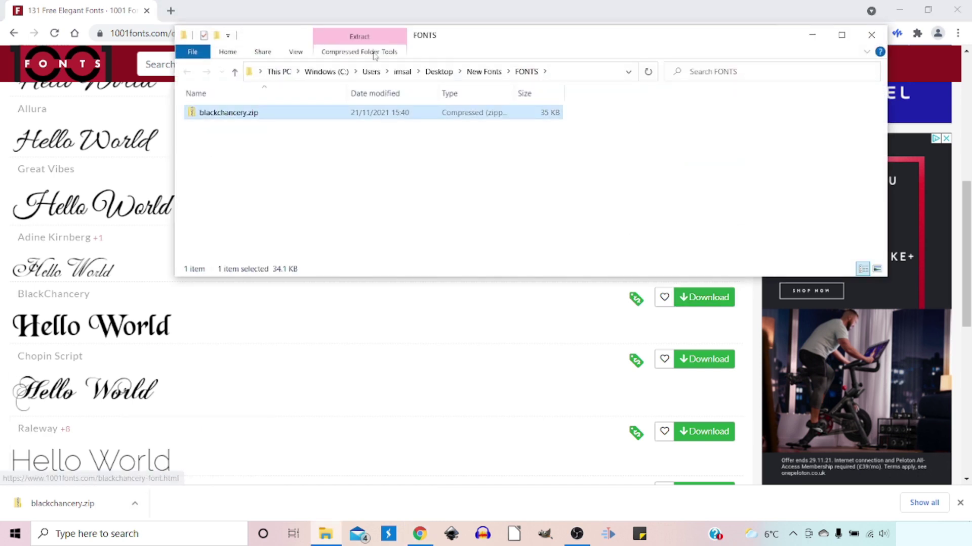
right_click(236, 113)
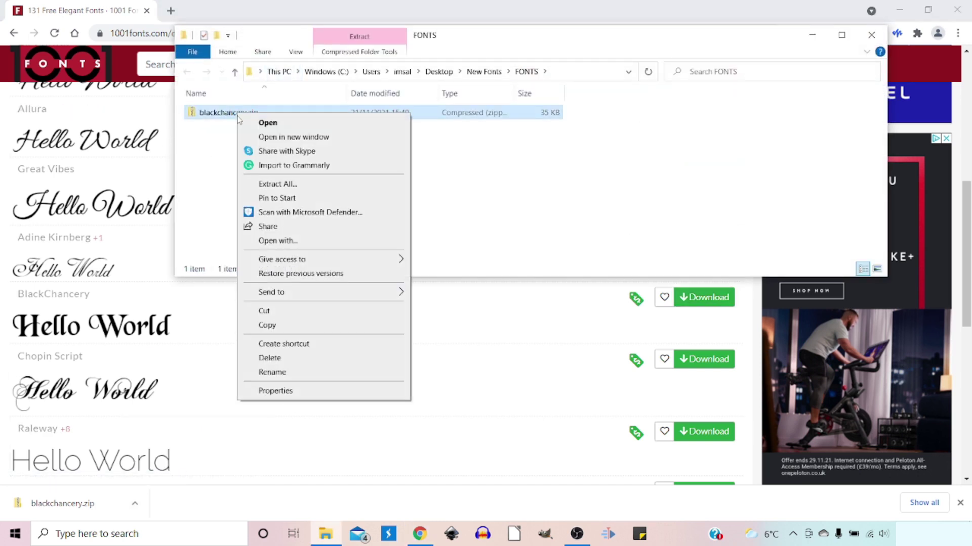
click(291, 185)
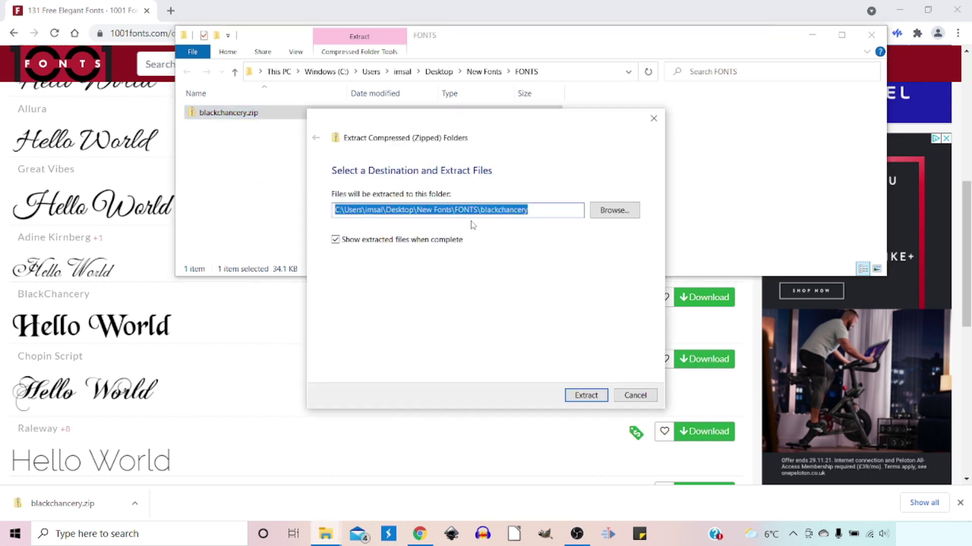
click(587, 398)
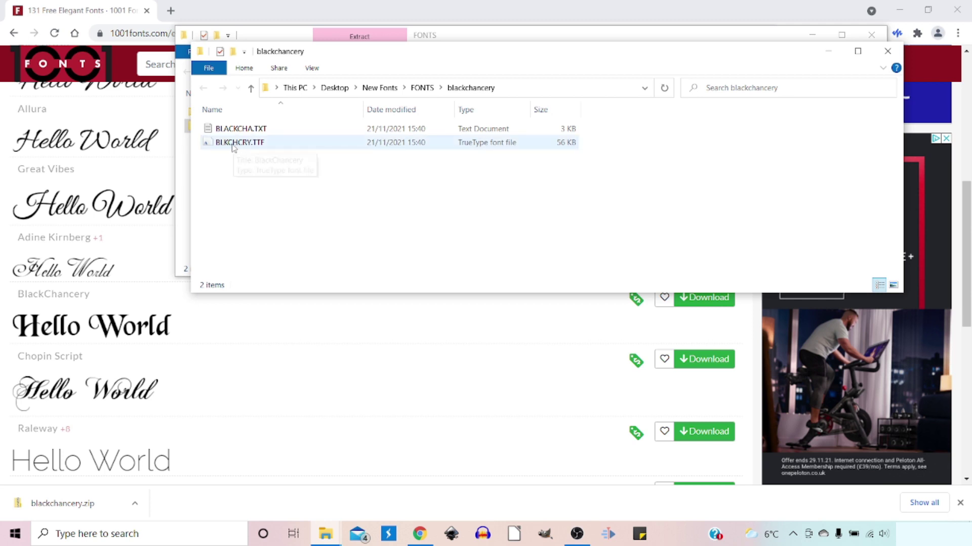
Install BLKCHCRY.TTF from Font Viewer, replacing the existing copy, then close the viewer
double_click(259, 148)
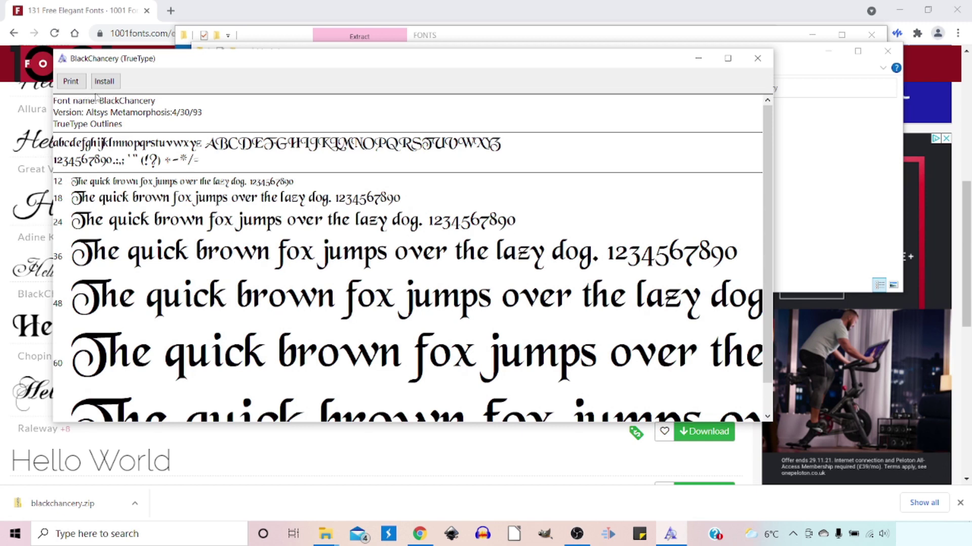
click(108, 85)
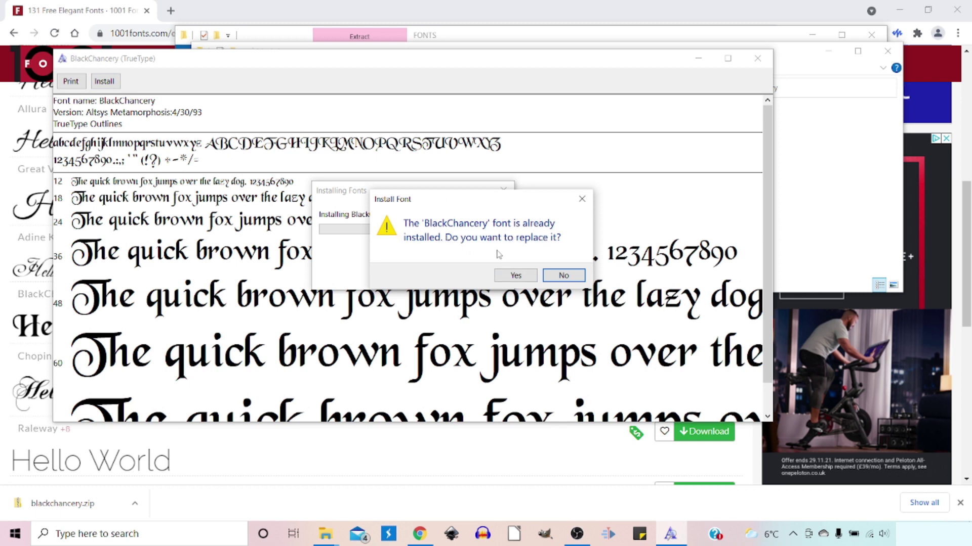
click(522, 276)
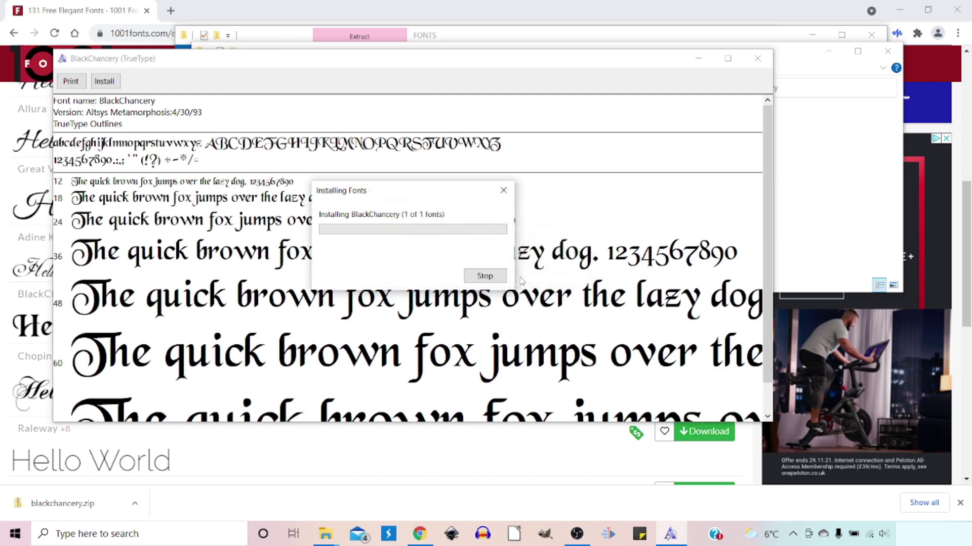
click(757, 58)
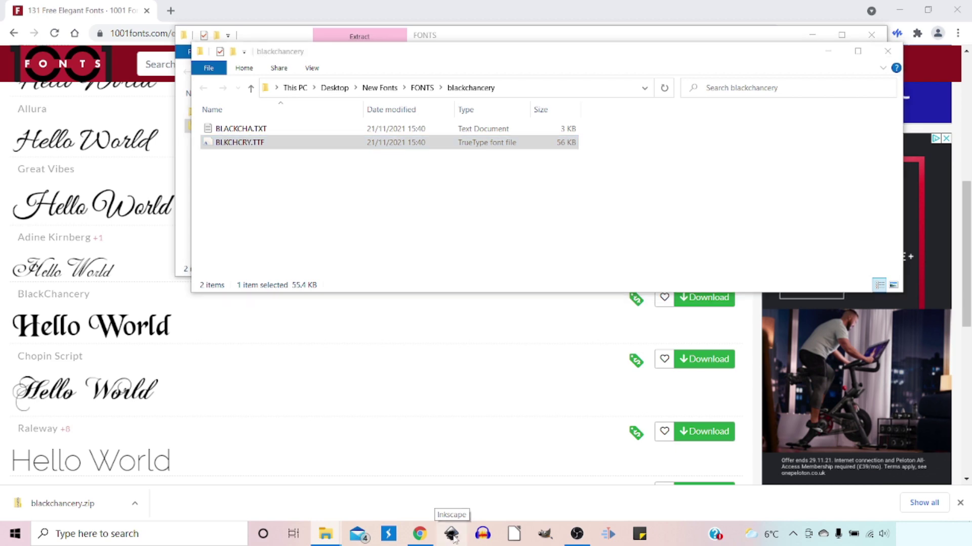
In Inkscape, choose BlackChancery as the Text tool's font family
click(452, 534)
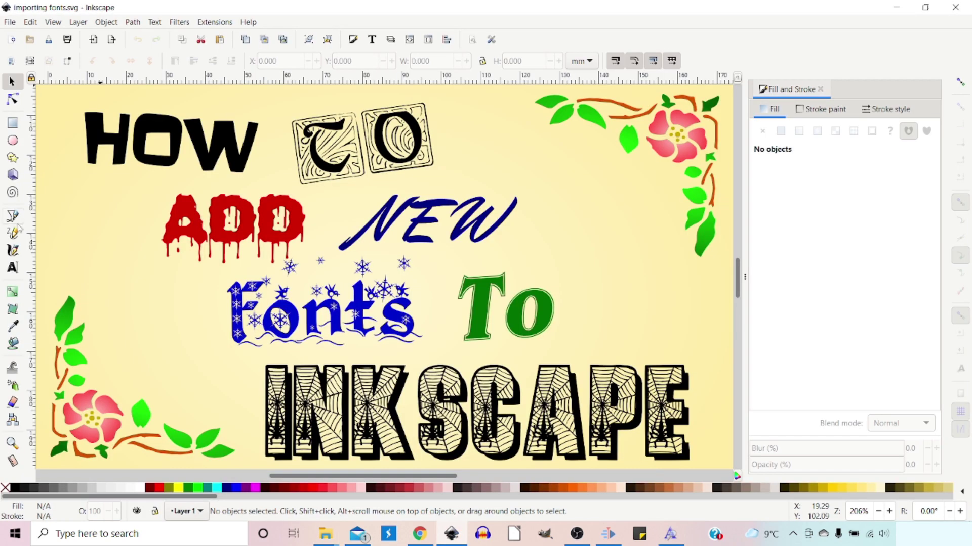
click(12, 268)
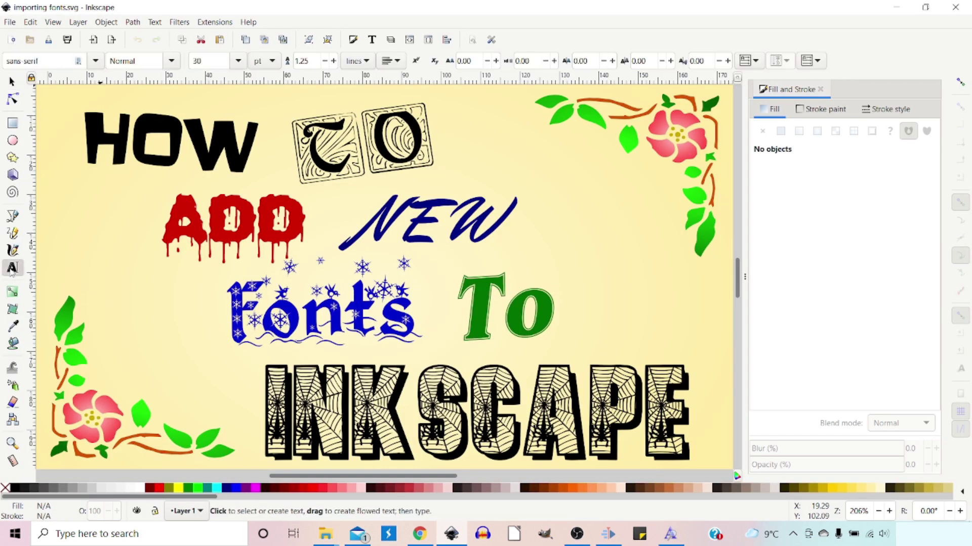
click(95, 61)
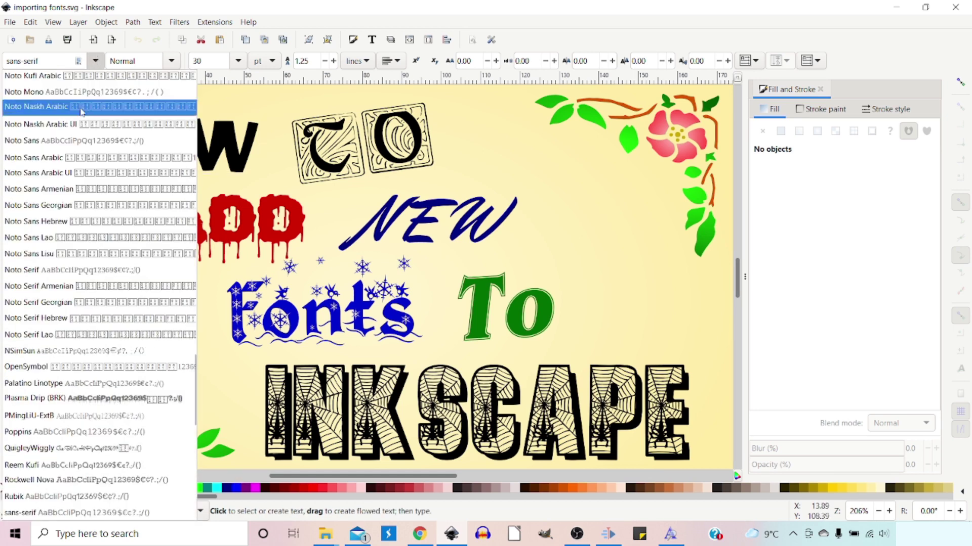
scroll(102, 200, up, 7)
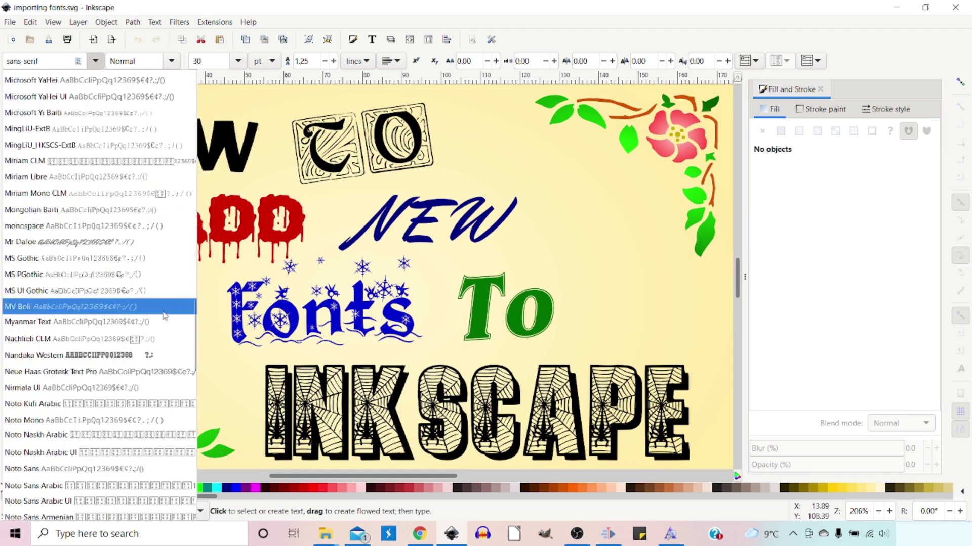
drag(195, 326, 193, 114)
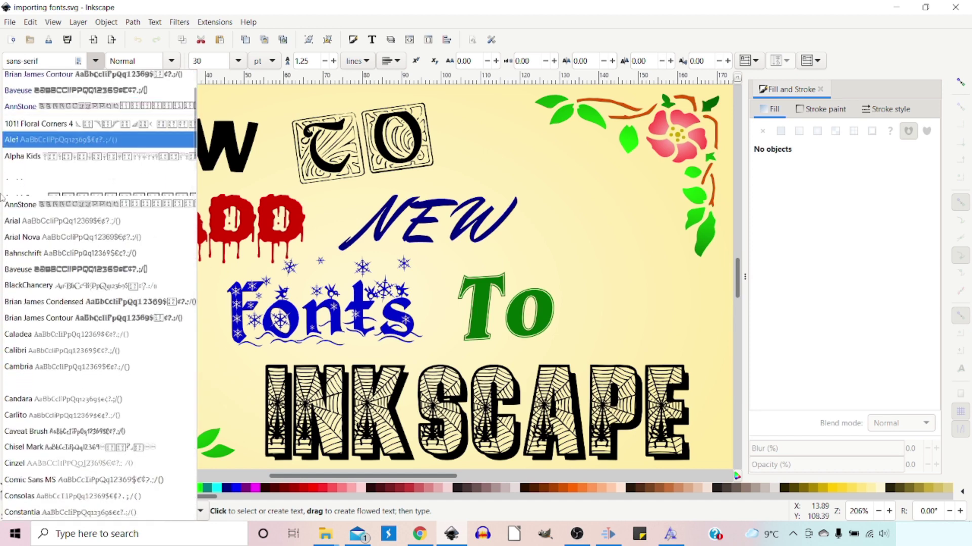
click(38, 290)
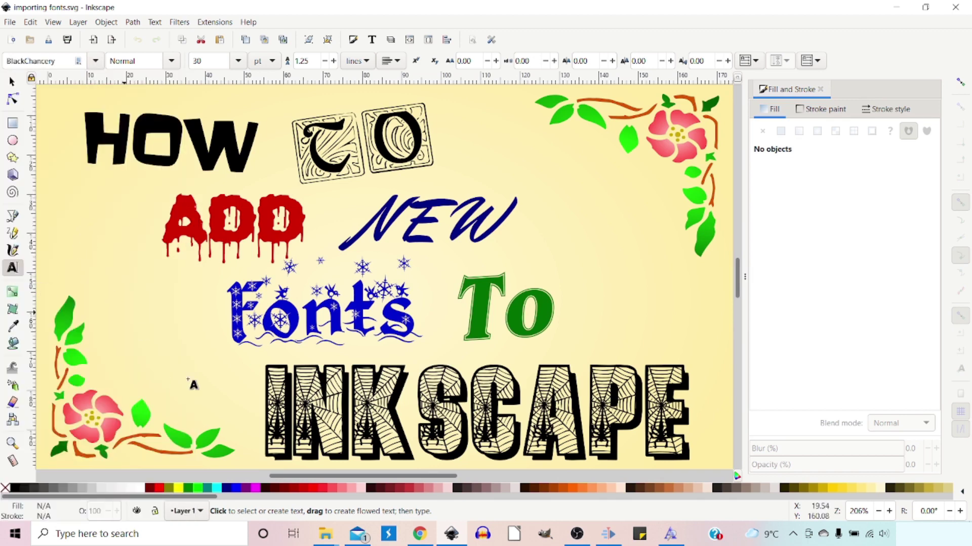
Type 'Hello World' on empty canvas and start a new line
scroll(663, 301, right, 10)
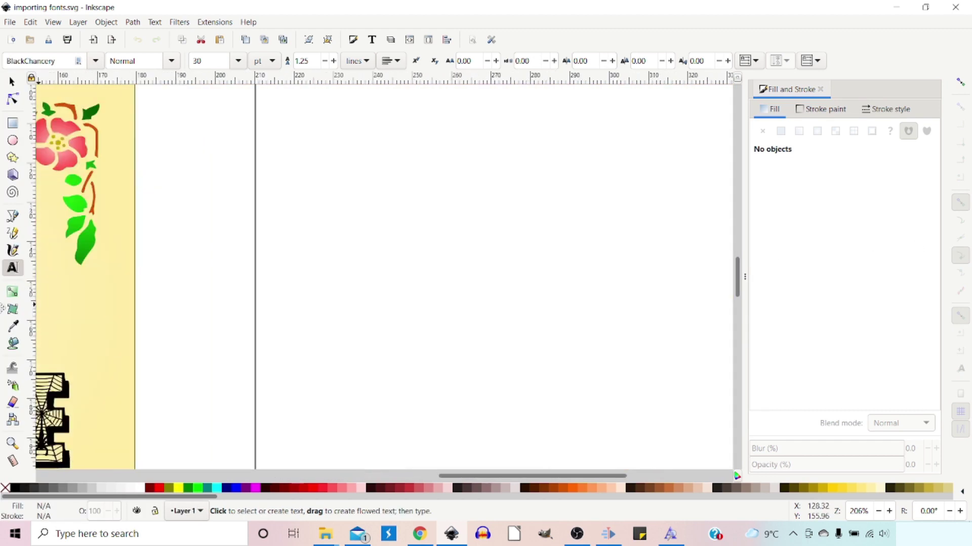
click(284, 286)
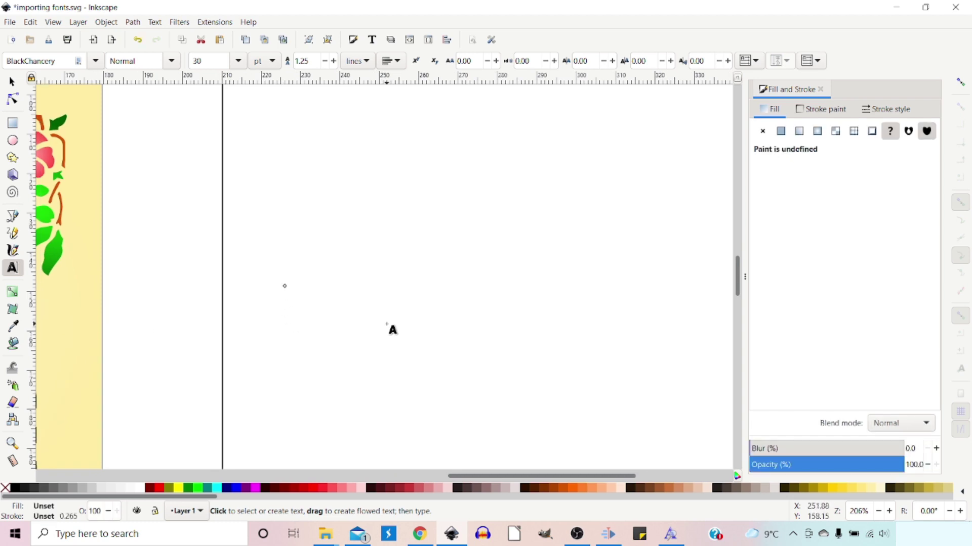
text(Hello)
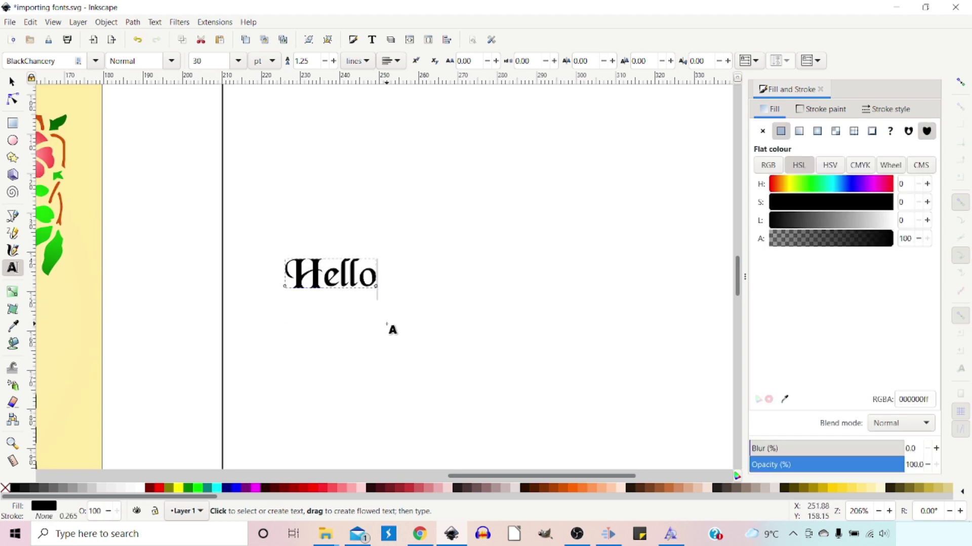
text( World)
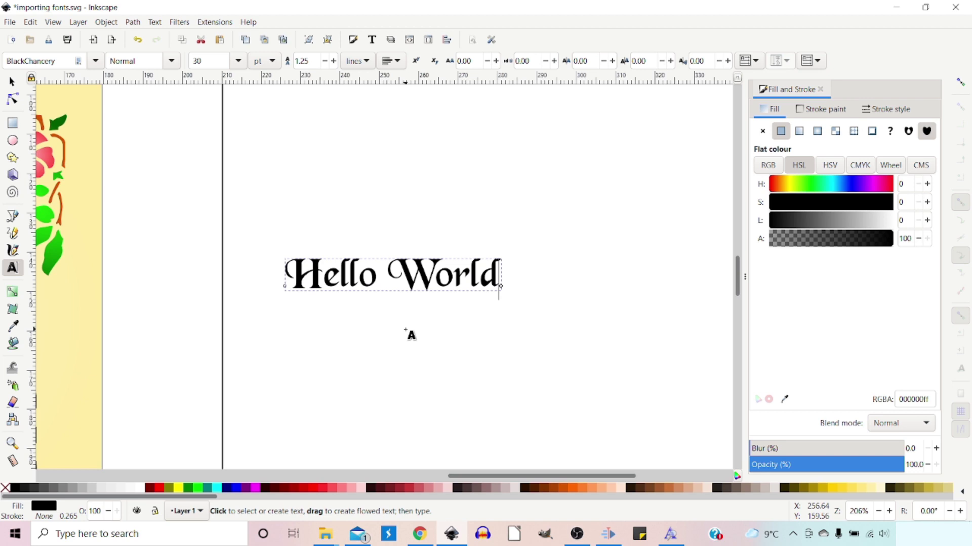
key(Return)
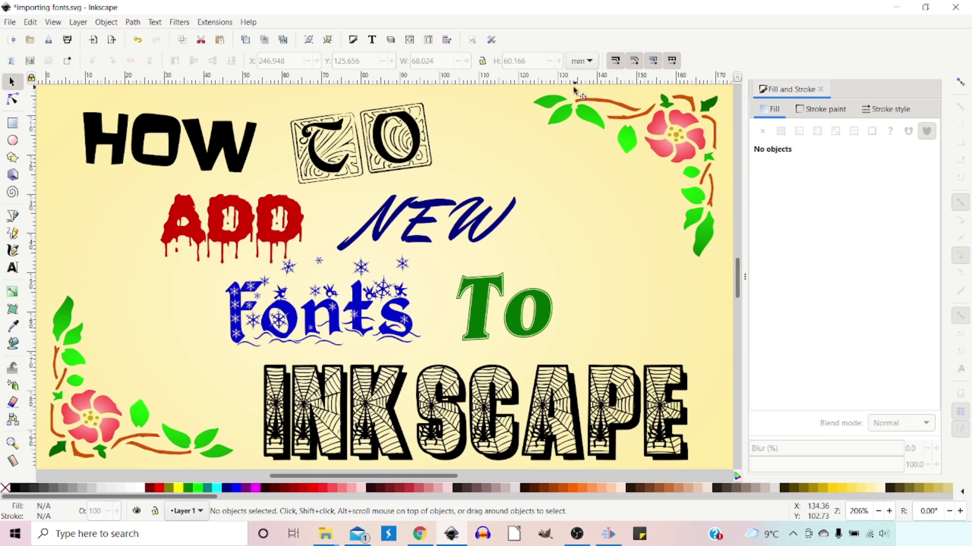
scroll(650, 192, right, 10)
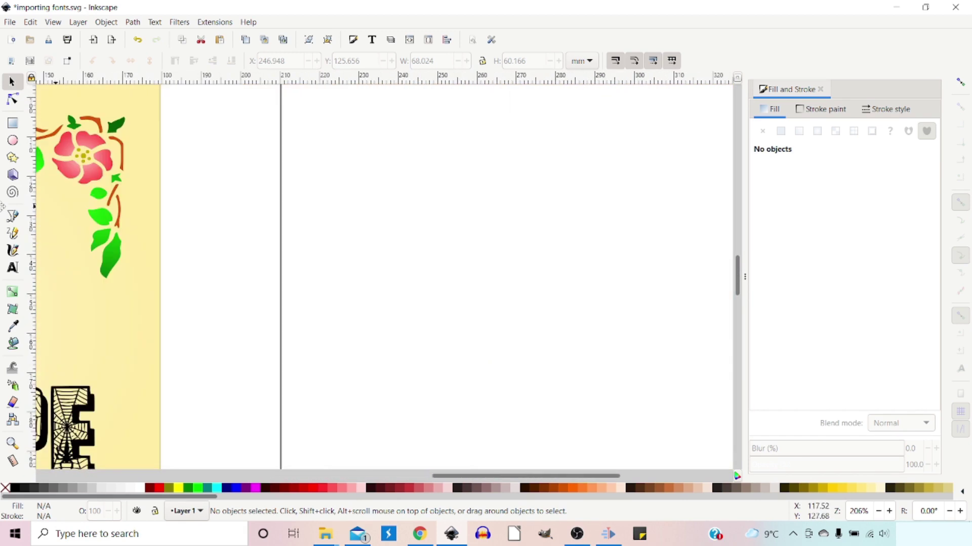
scroll(33, 215, right, 3)
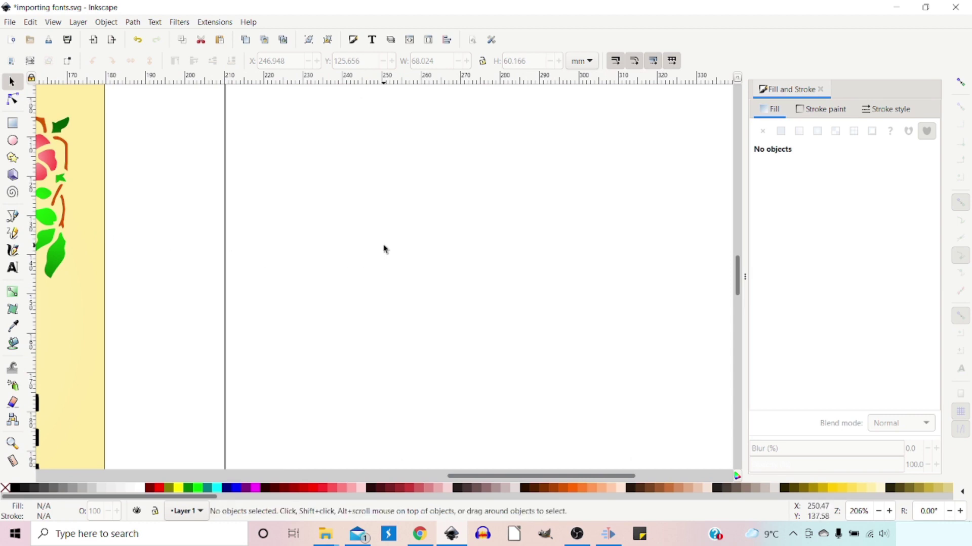
Type a letter B on the canvas and set it in Victorian Designs Three
click(13, 269)
drag(344, 245, 349, 244)
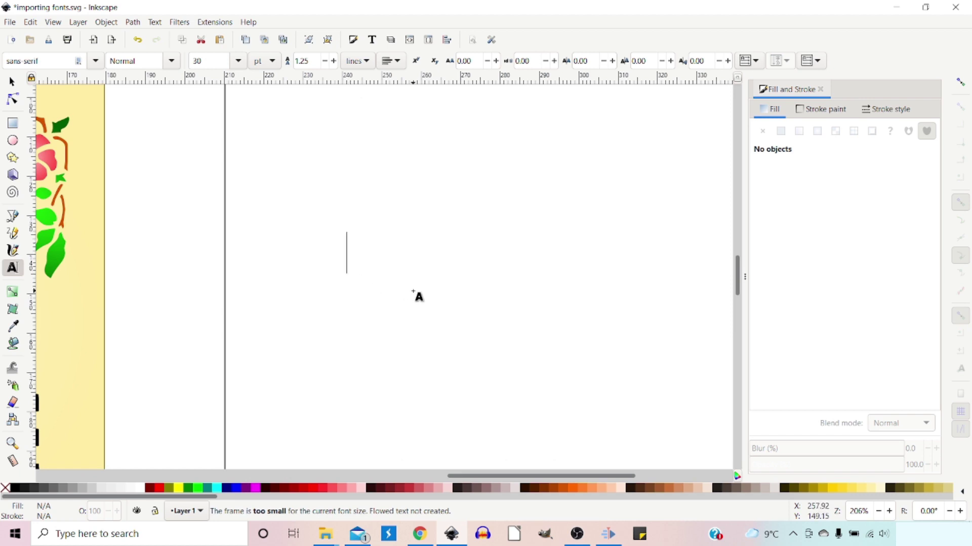
text(B)
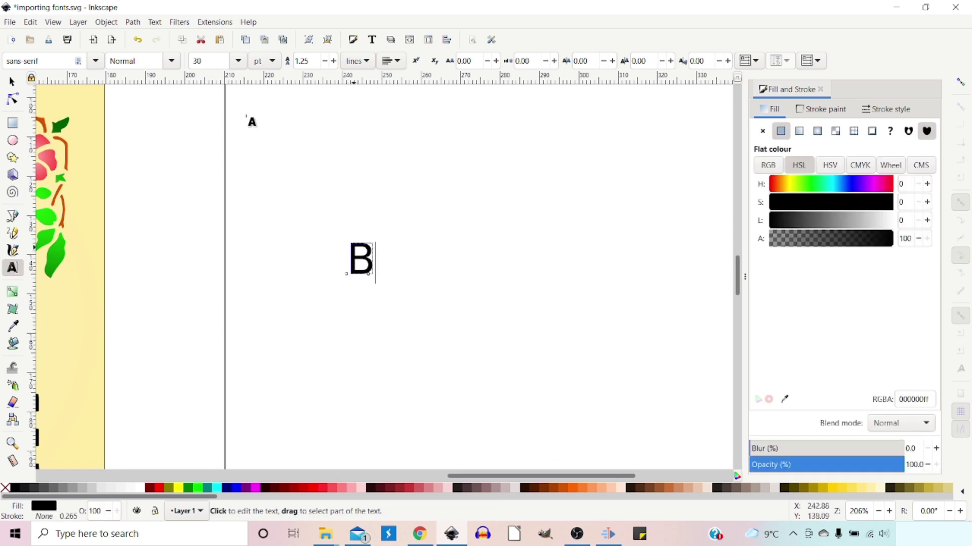
click(95, 61)
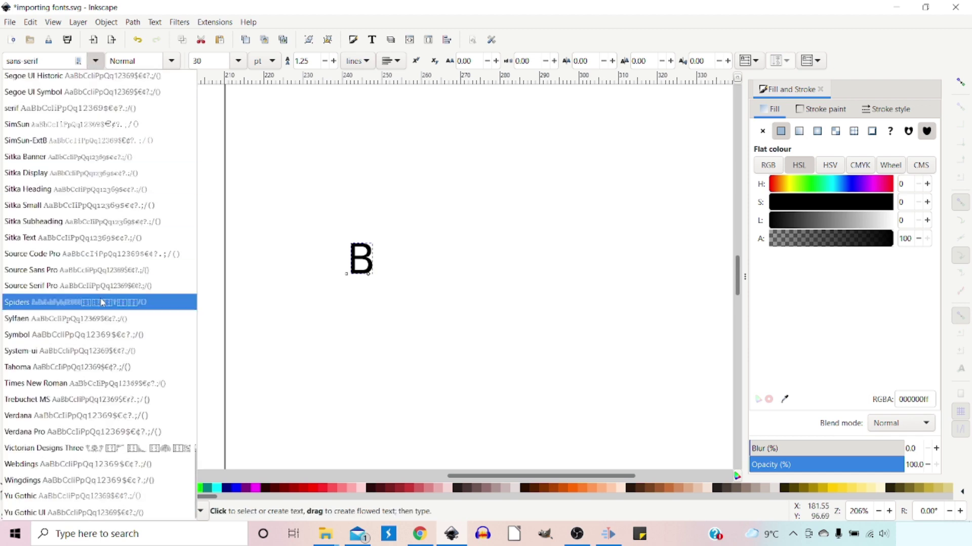
click(63, 450)
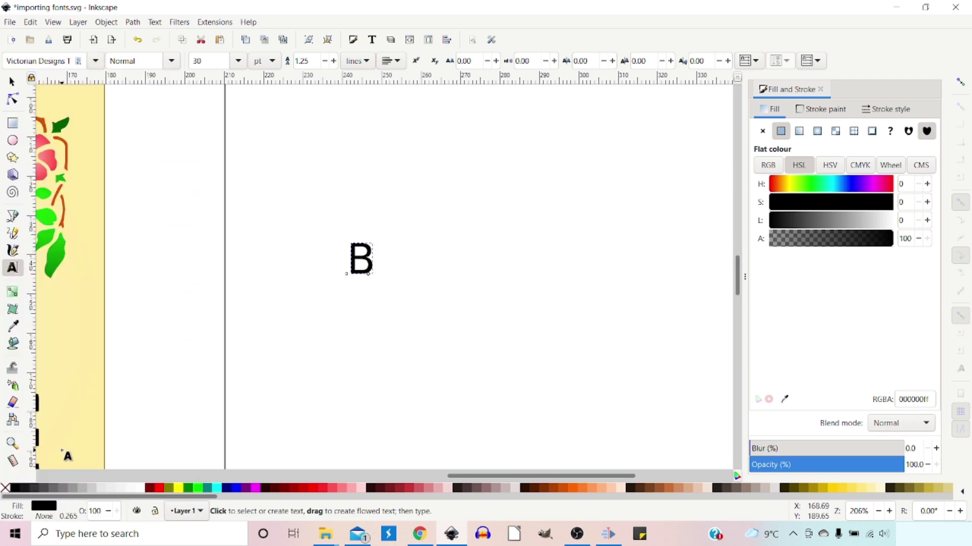
click(376, 254)
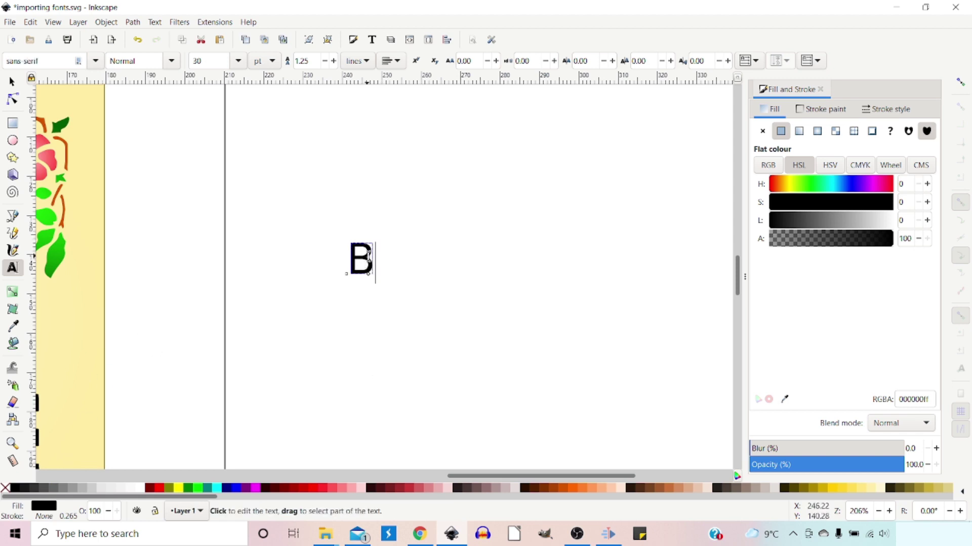
drag(369, 258, 344, 261)
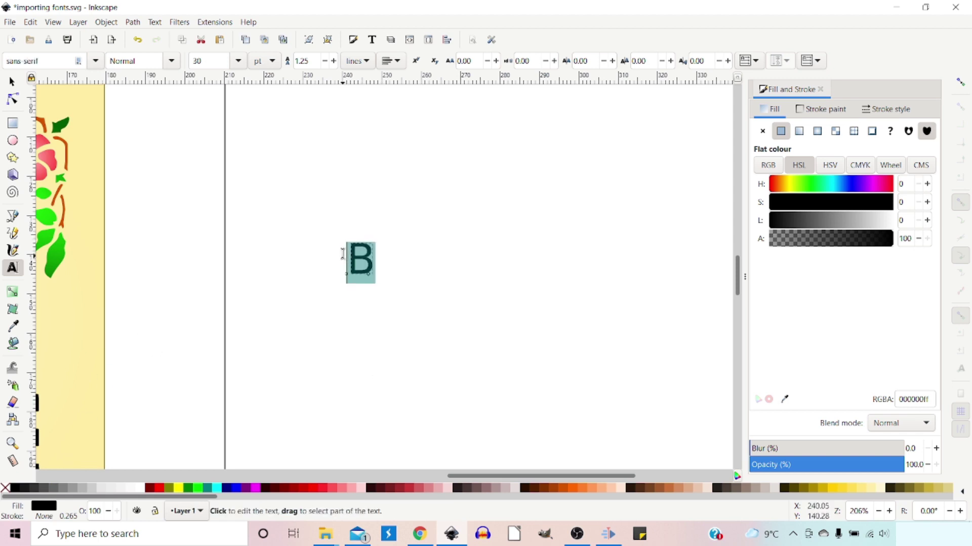
click(95, 61)
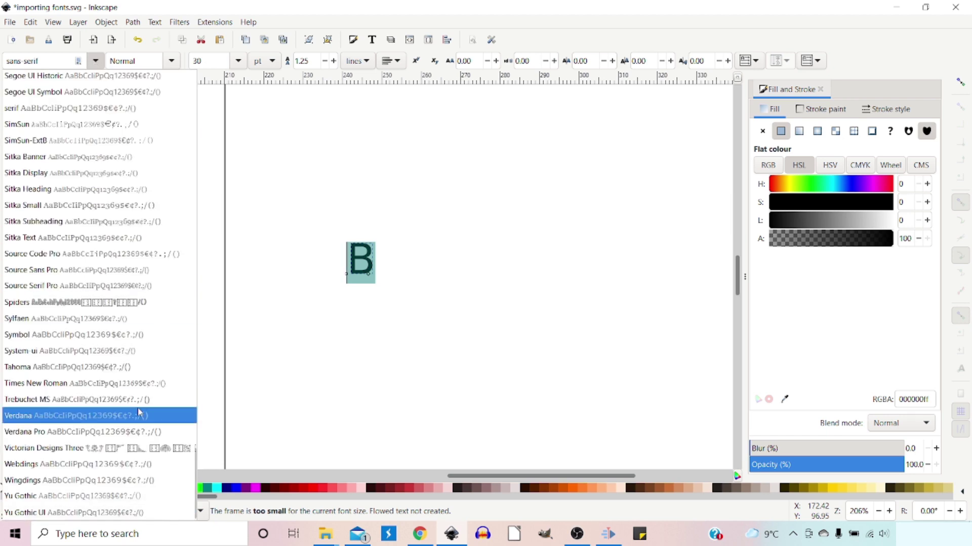
click(126, 448)
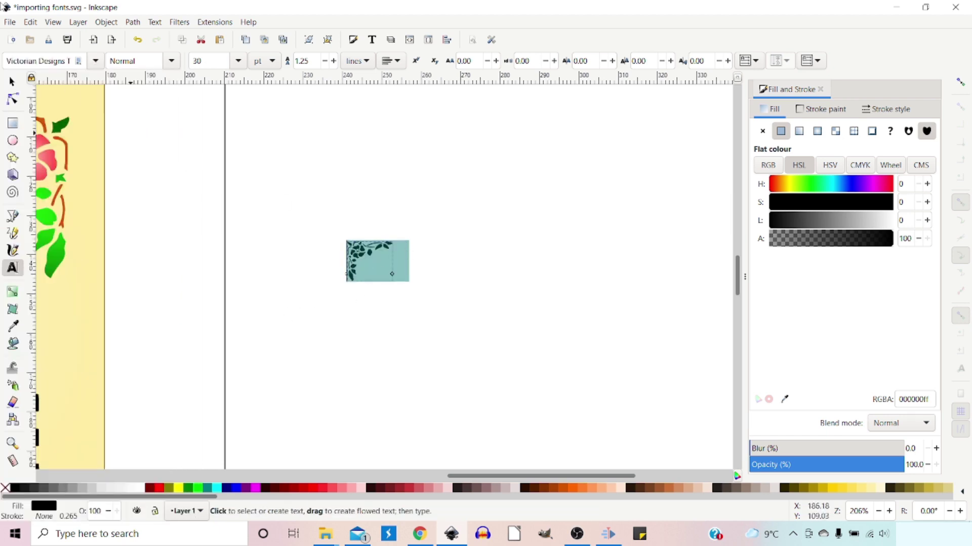
Scale the ornament proportionally to about four times its size and move it down
click(12, 82)
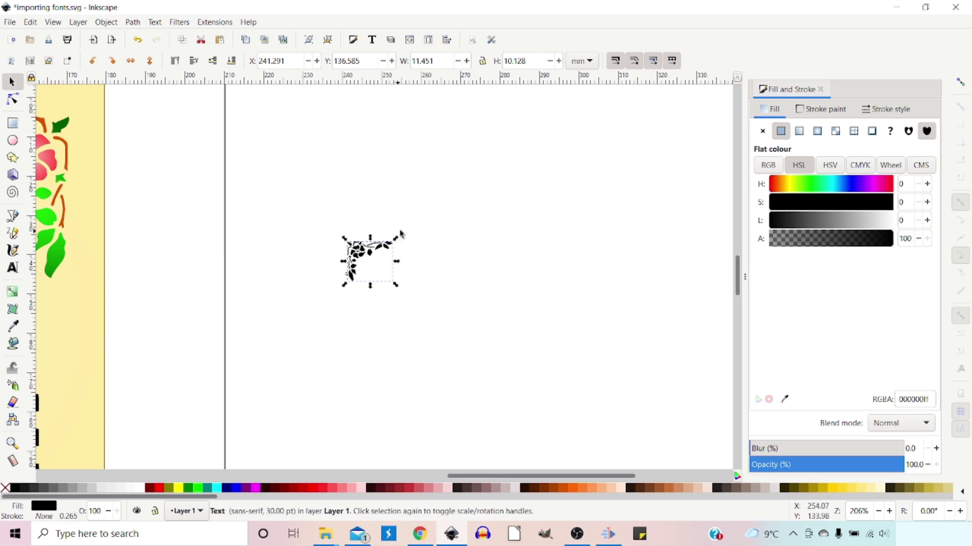
key(ctrl)
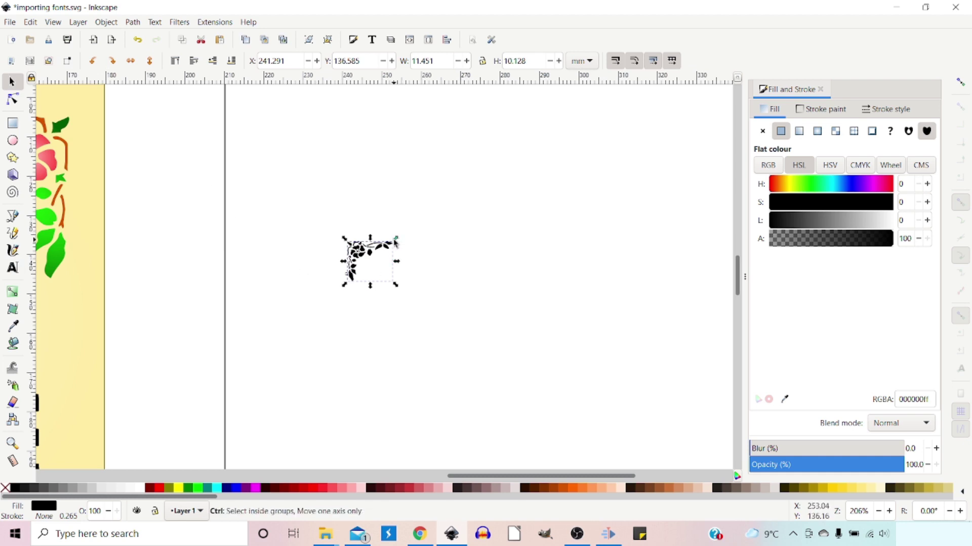
drag(396, 243, 647, 87)
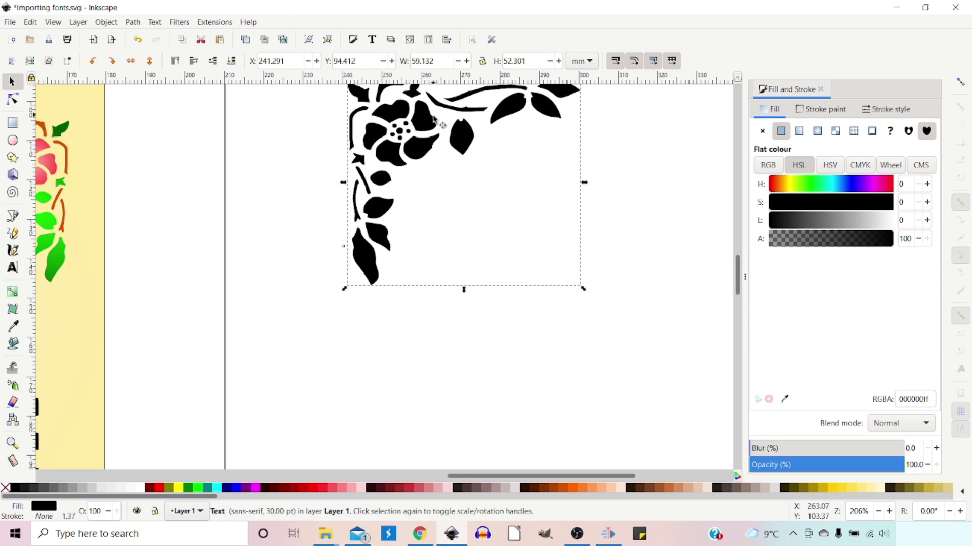
drag(434, 122, 418, 213)
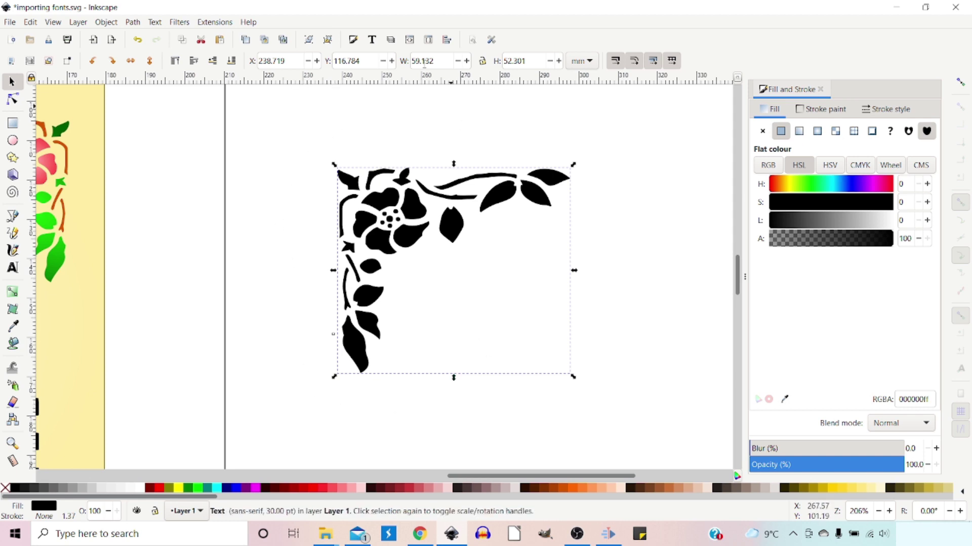
Convert the glyph to a path, ungroup it, and break it apart into 28 pieces
click(133, 22)
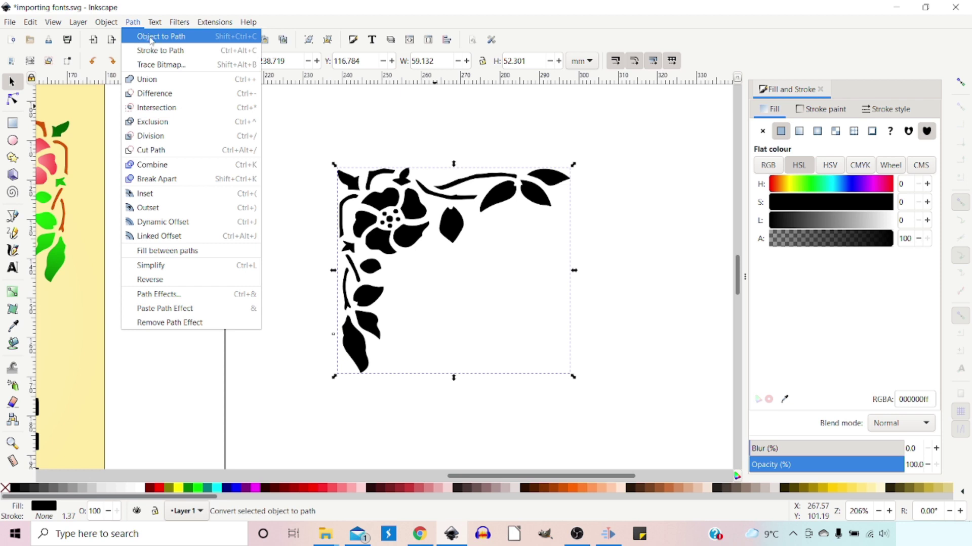
click(151, 41)
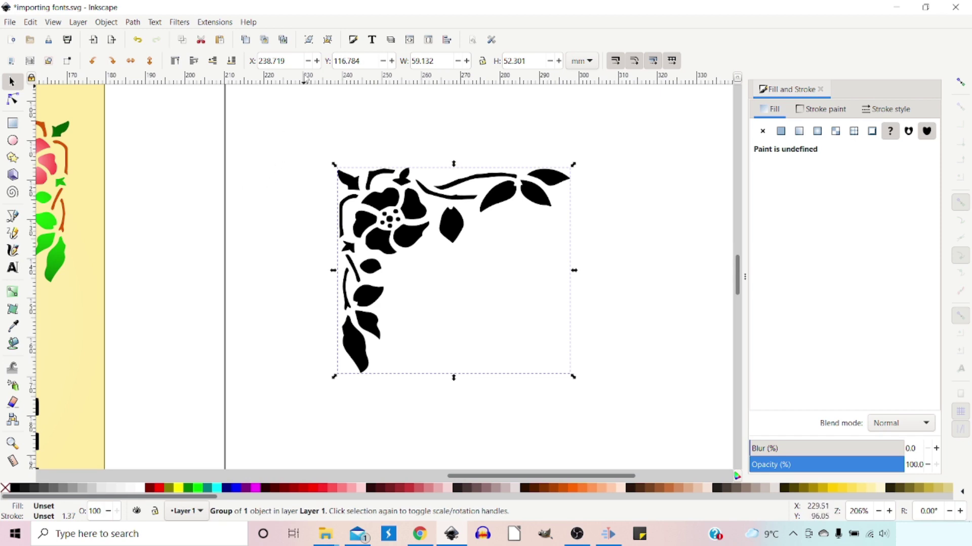
click(328, 40)
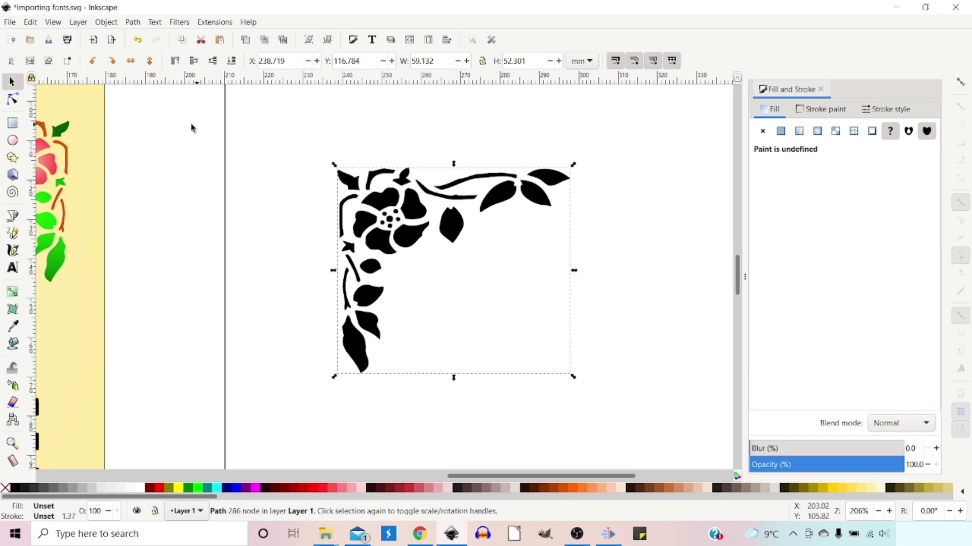
click(134, 22)
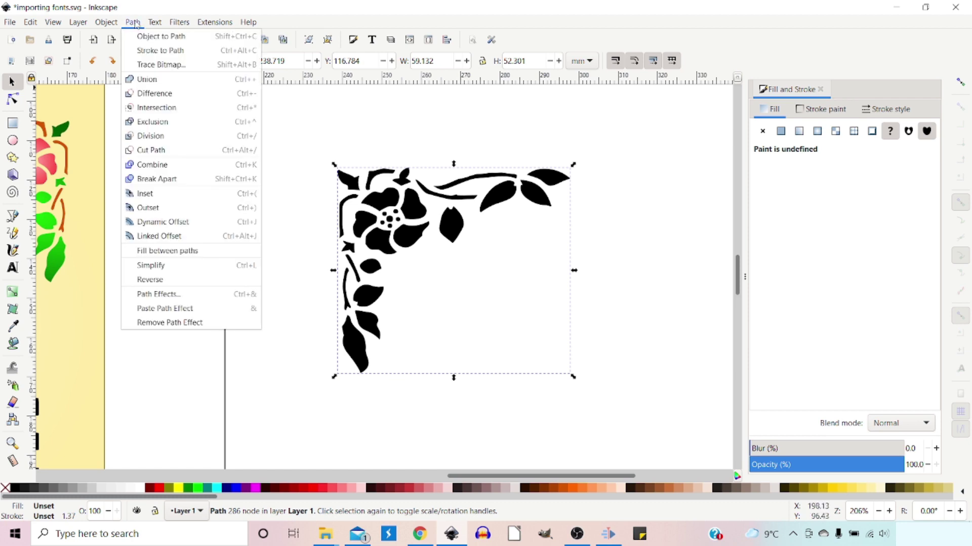
click(154, 180)
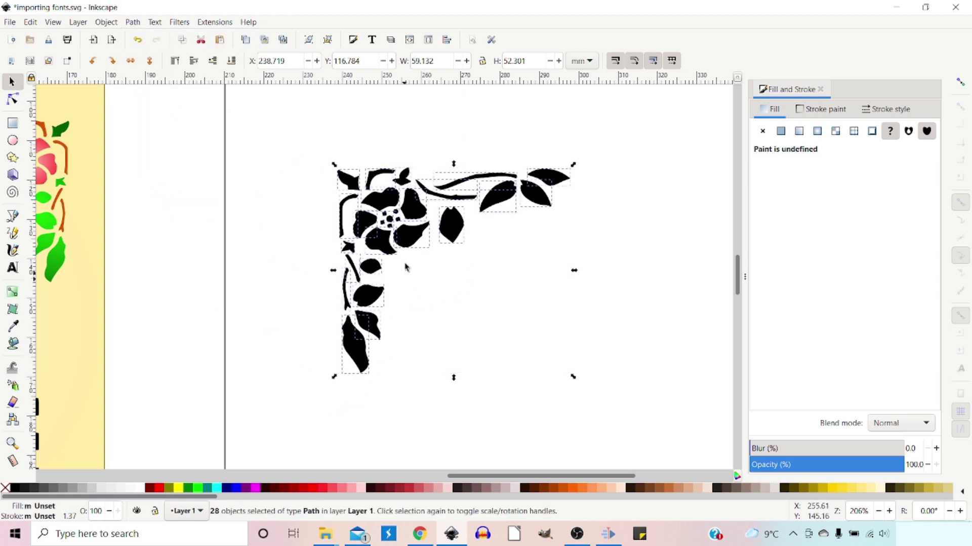
Select the six vine stem pieces and fill them orange (ff6600ff)
click(388, 130)
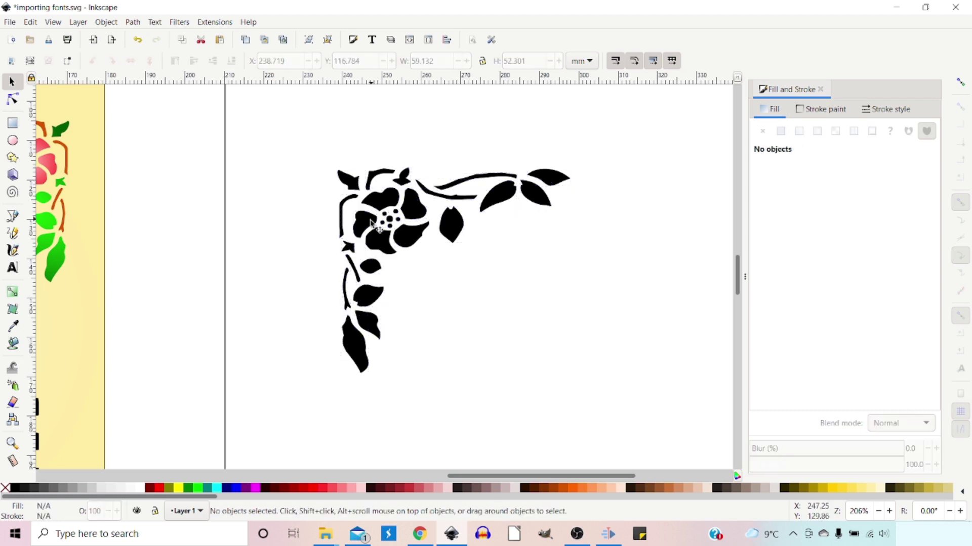
click(355, 276)
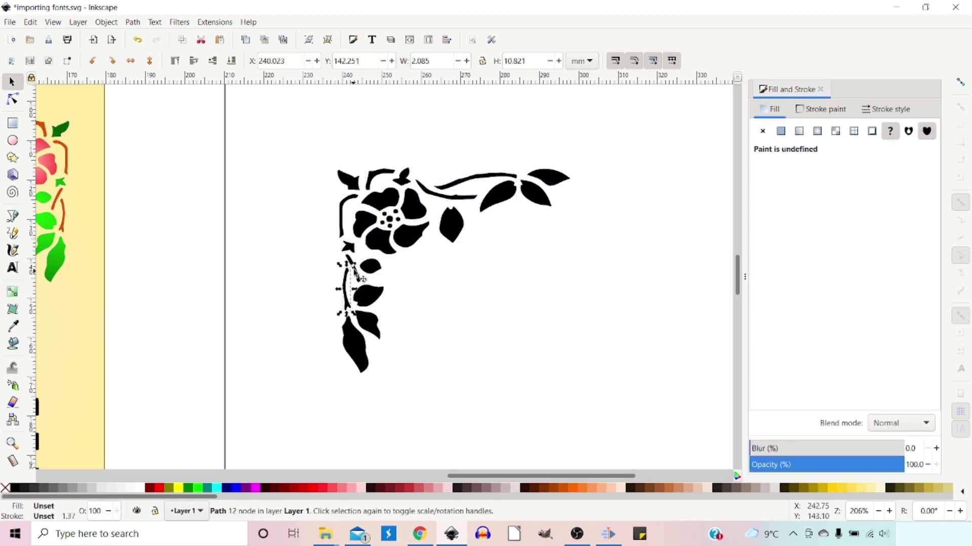
shift+click(348, 247)
shift+click(363, 216)
shift+click(383, 172)
shift+click(441, 193)
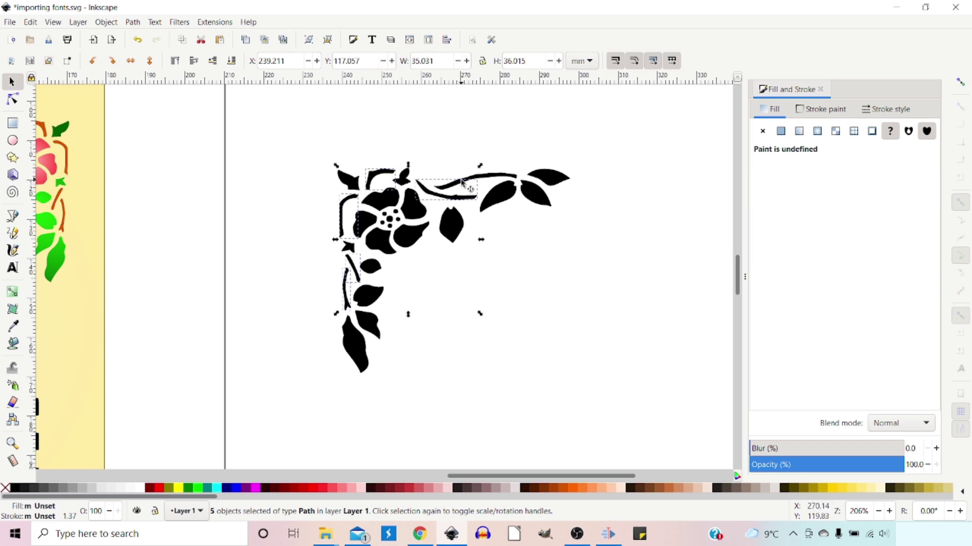
shift+click(489, 175)
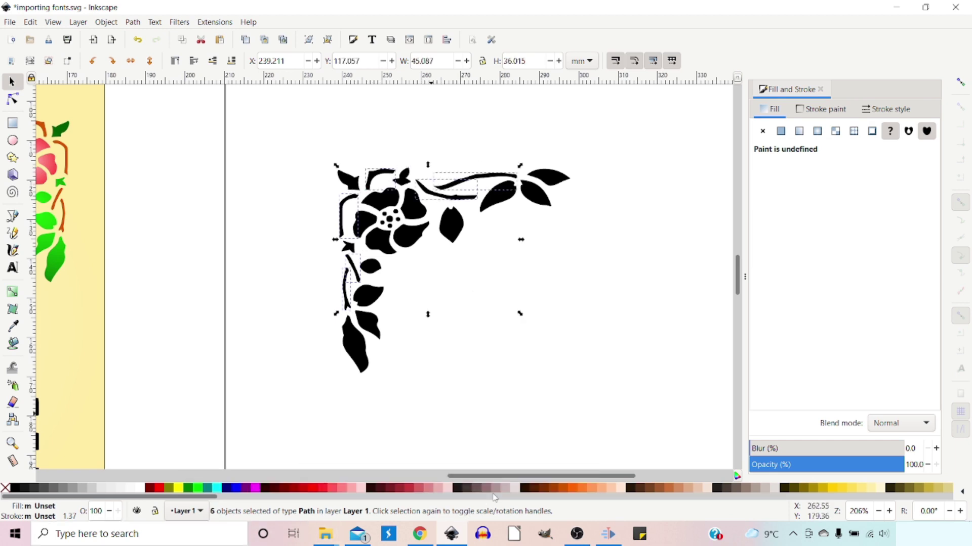
click(577, 489)
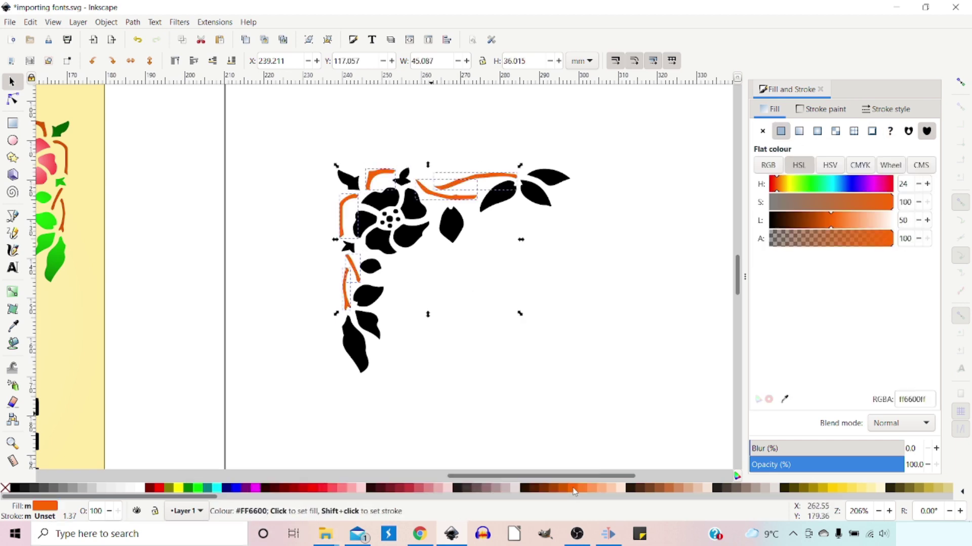
Select all eleven leaves and give them a flat fill
click(347, 145)
click(350, 181)
shift+click(405, 177)
shift+click(349, 248)
shift+click(370, 267)
shift+click(368, 296)
shift+click(369, 326)
shift+click(450, 229)
shift+click(354, 355)
shift+click(501, 197)
shift+click(549, 178)
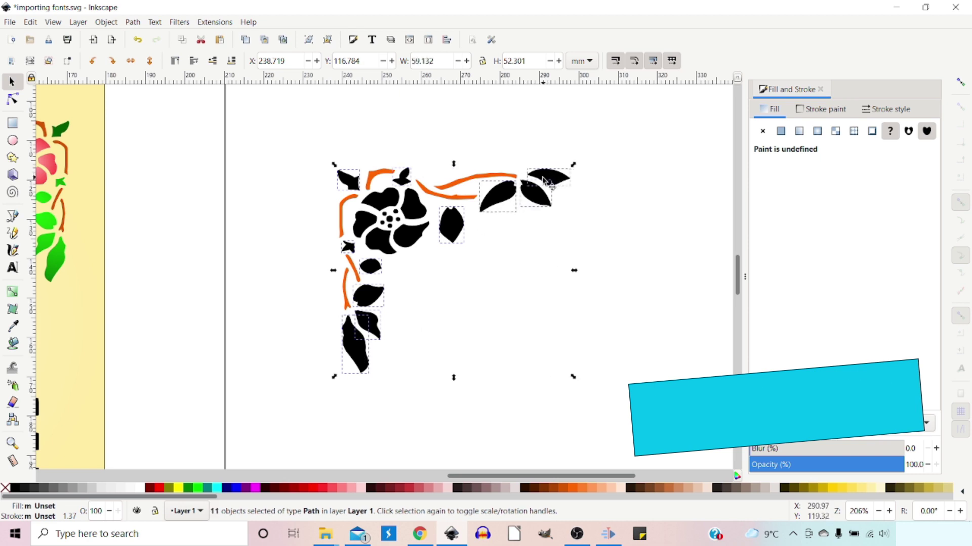
shift+click(537, 194)
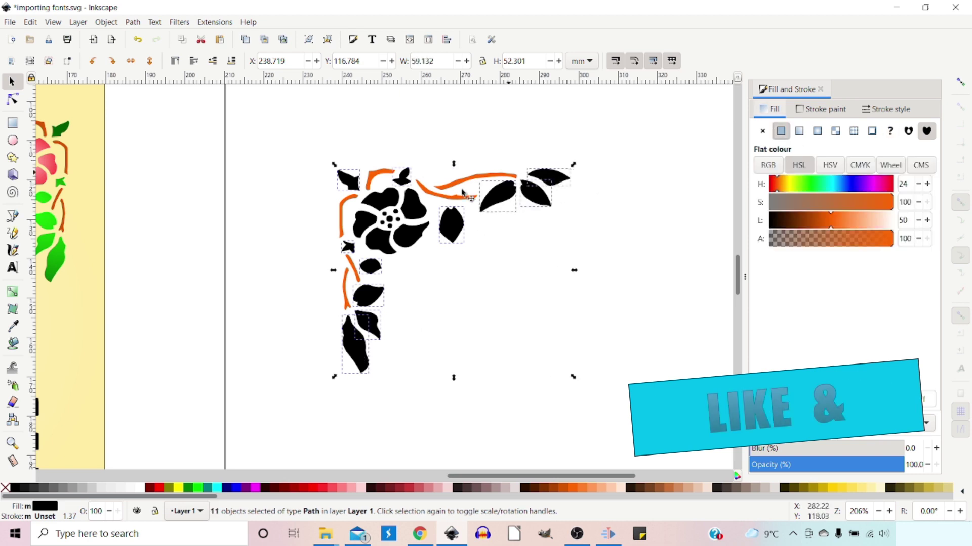
Group the eleven leaves and fill the group with the green 16974 radial gradient
click(818, 133)
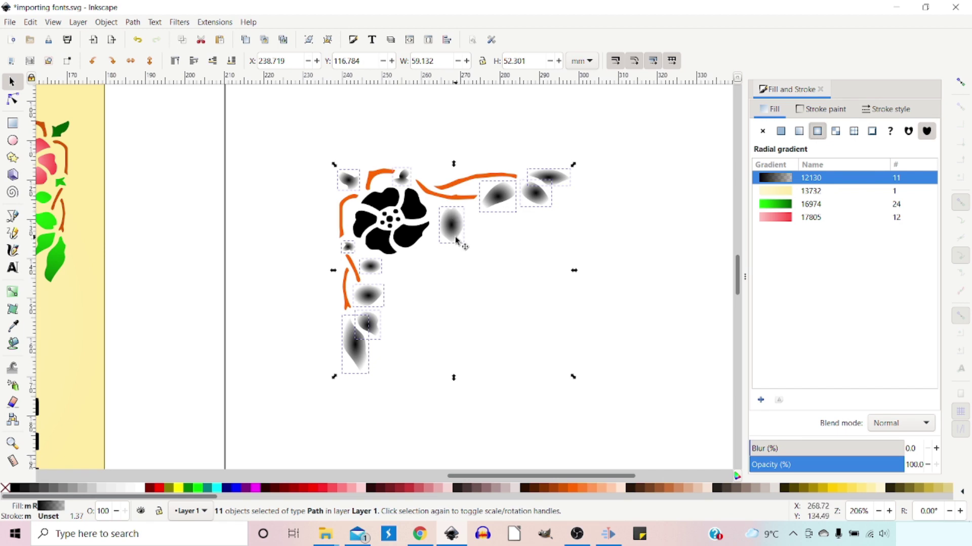
click(309, 40)
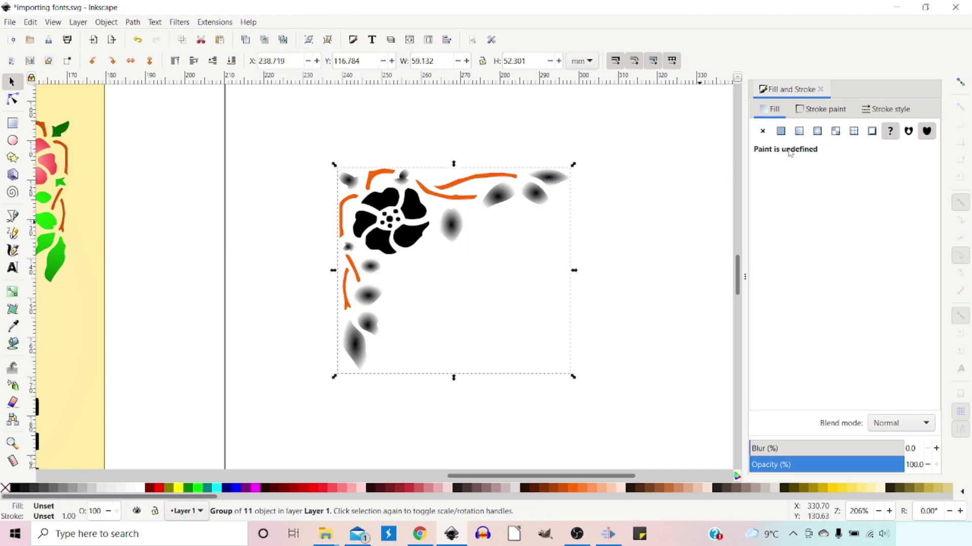
click(781, 131)
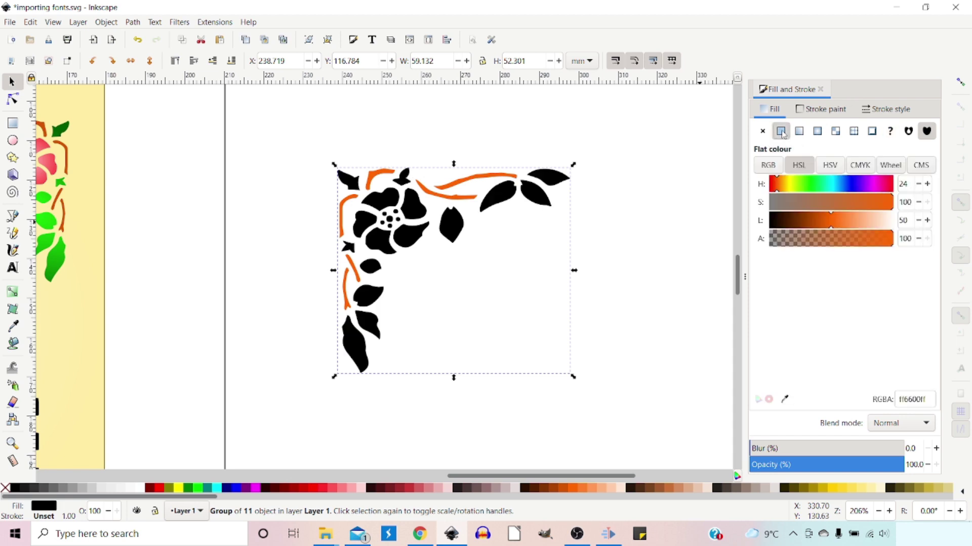
click(817, 133)
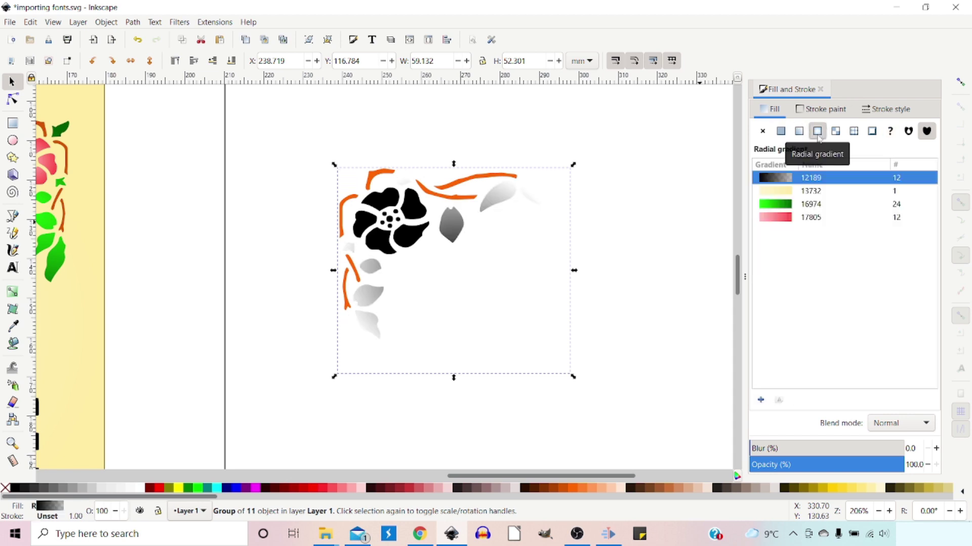
click(778, 205)
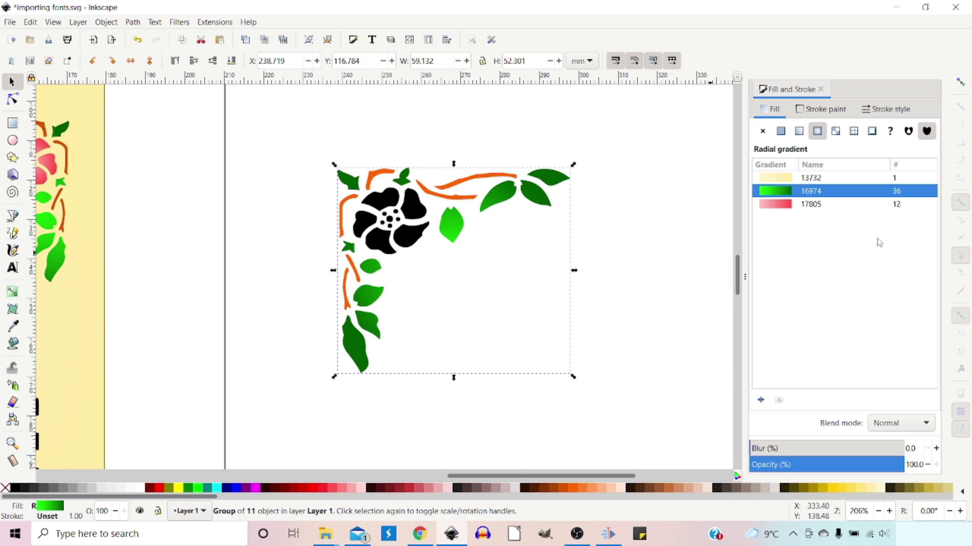
Select the five black petals and fill them with the pink 17805 radial gradient
ctrl+click(414, 242)
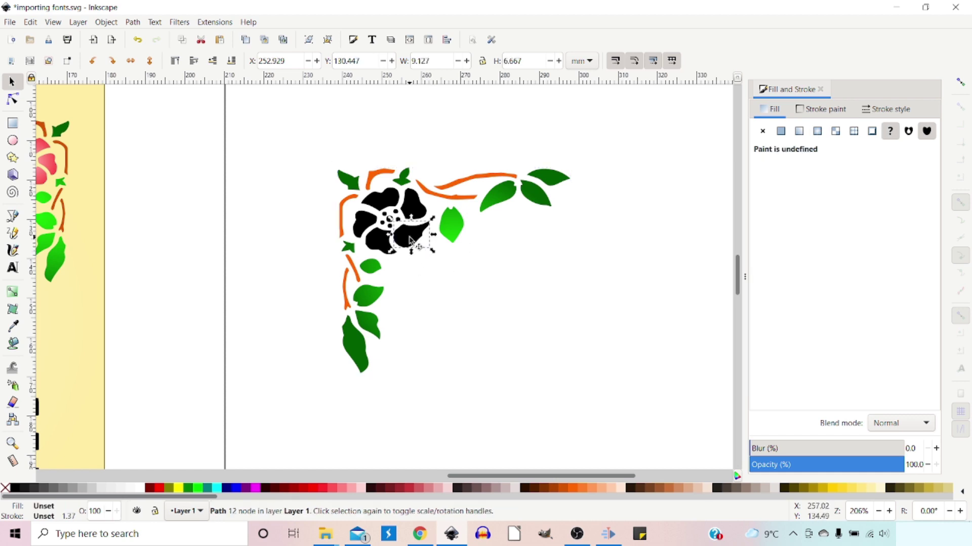
shift+click(377, 247)
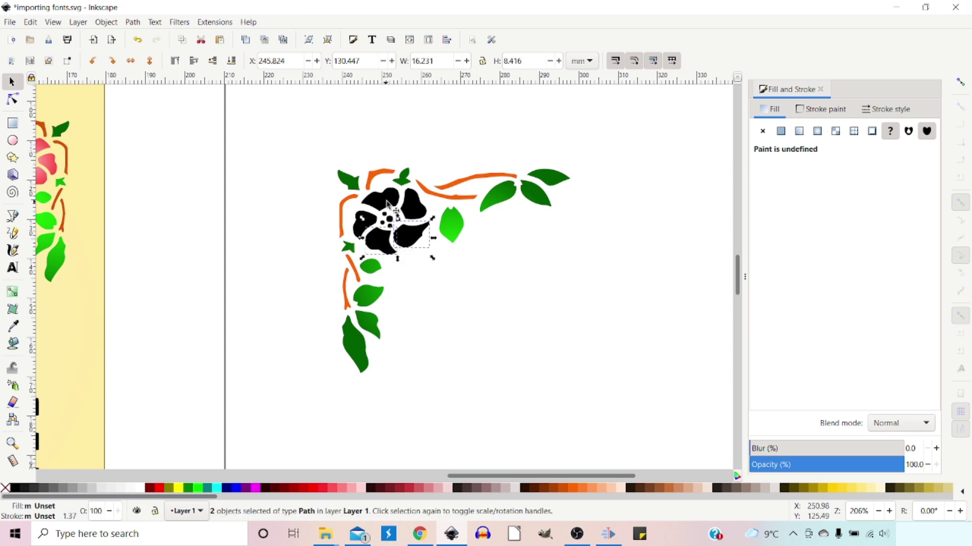
shift+click(411, 210)
shift+click(349, 235)
shift+click(357, 232)
click(817, 131)
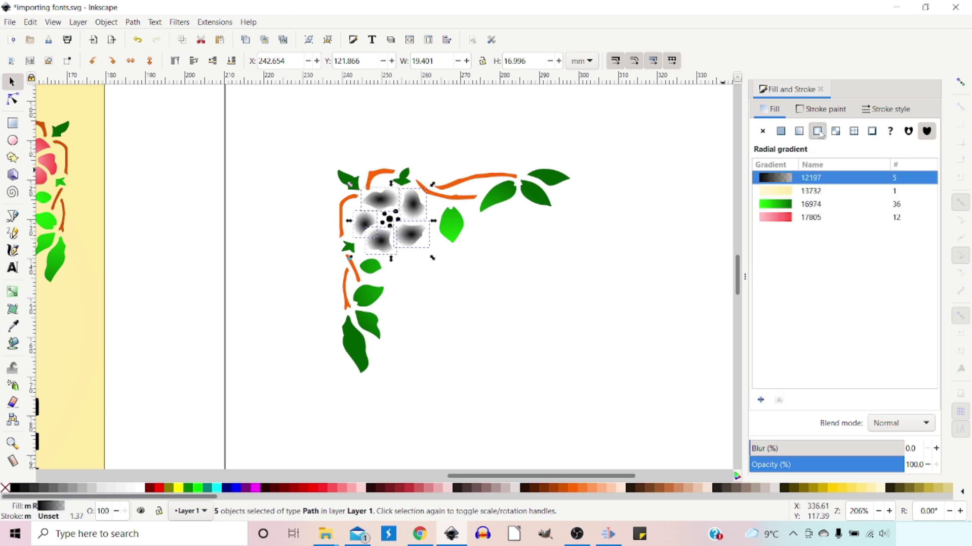
click(775, 218)
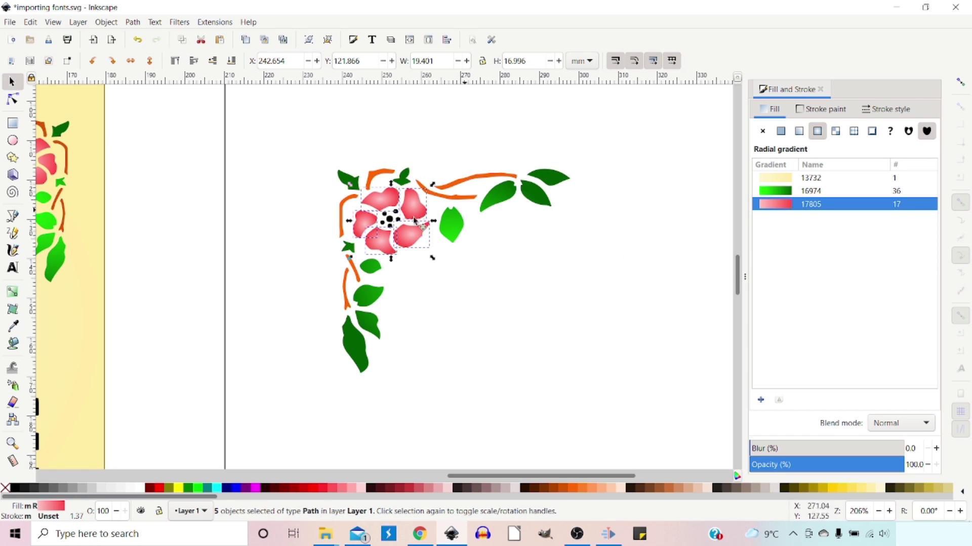
Group the six flower-centre dots, give them the pale yellow 13732 radial gradient, then deselect
ctrl+click(390, 223)
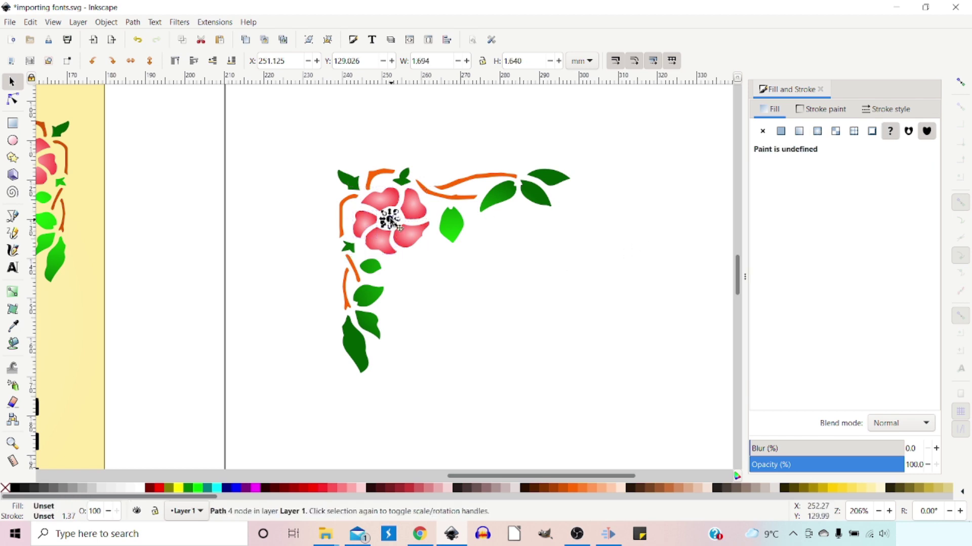
scroll(411, 217, up, 1)
scroll(411, 217, up, 1)
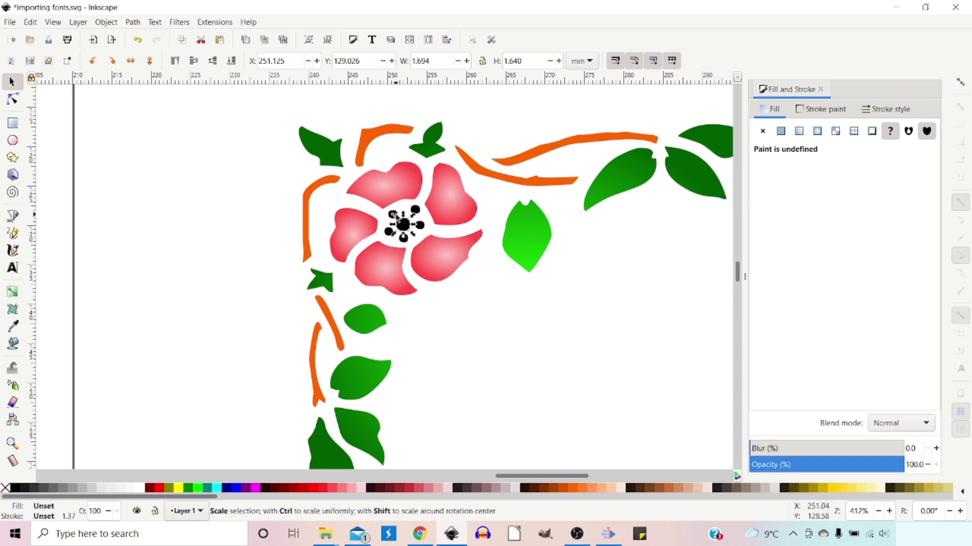
ctrl+shift+click(416, 211)
ctrl+shift+click(402, 225)
ctrl+shift+click(402, 238)
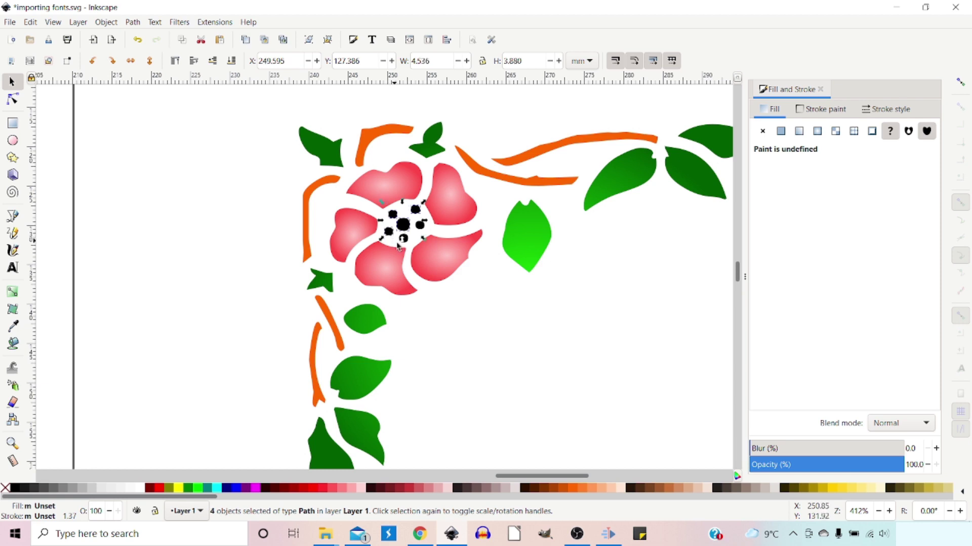
ctrl+shift+click(404, 242)
ctrl+shift+click(421, 226)
click(310, 40)
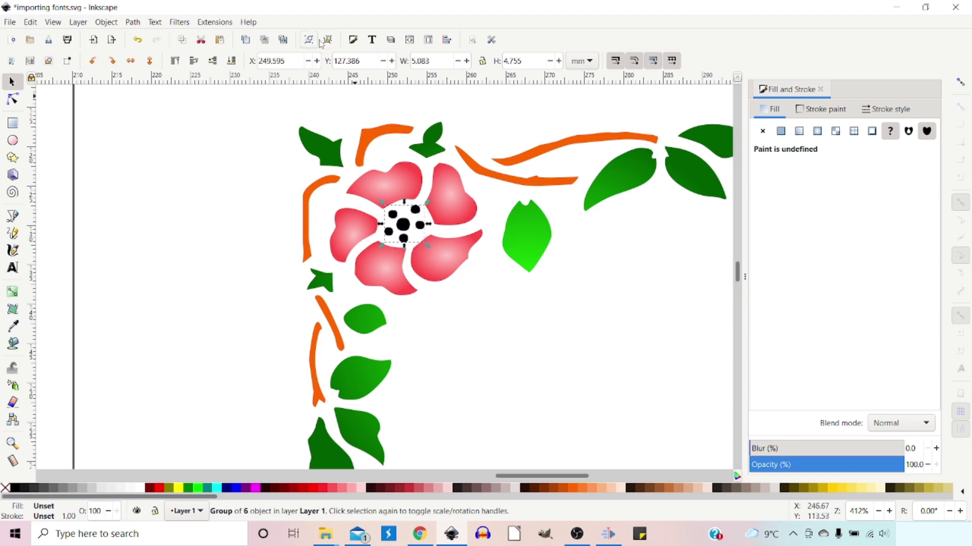
click(818, 132)
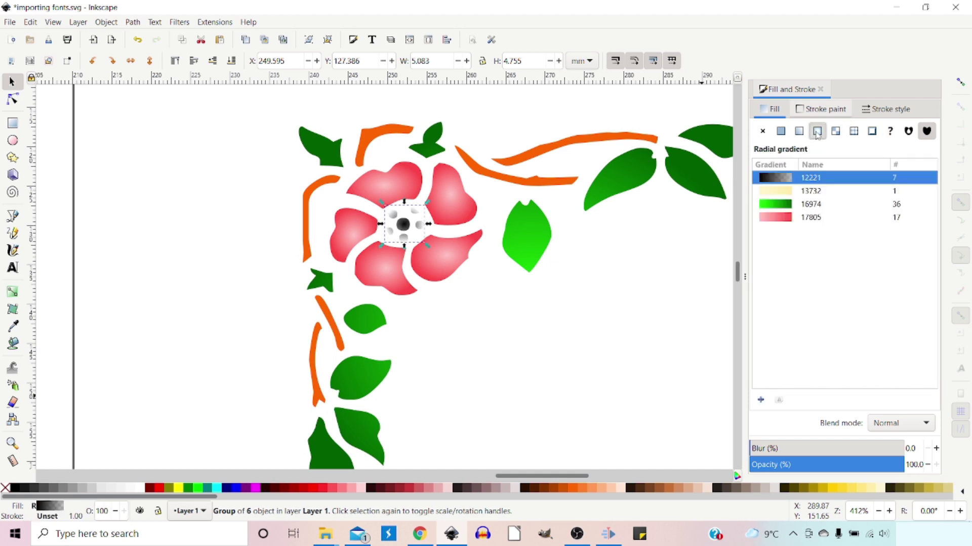
click(603, 363)
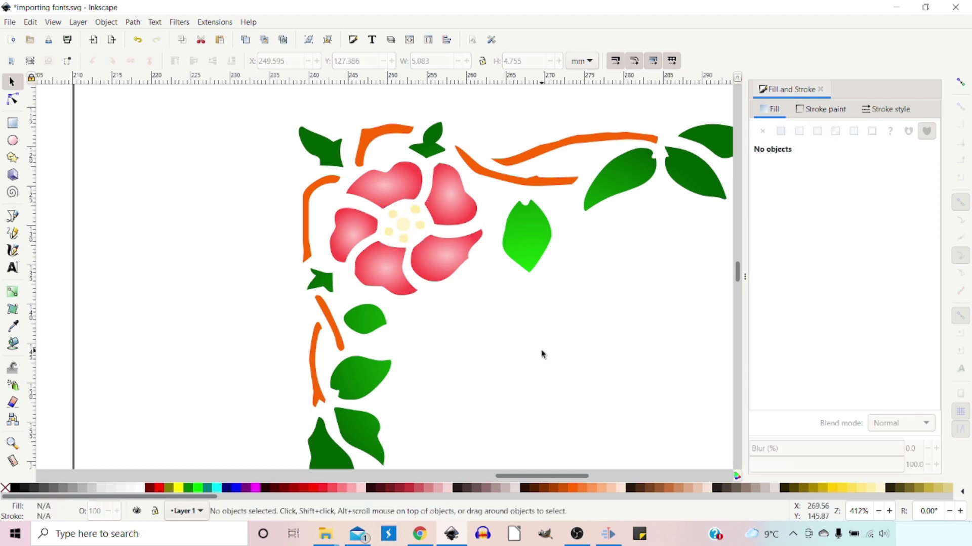
Zoom out to about 103% to show the poster page and floral corner together
ctrl+scroll(542, 354, down, 4)
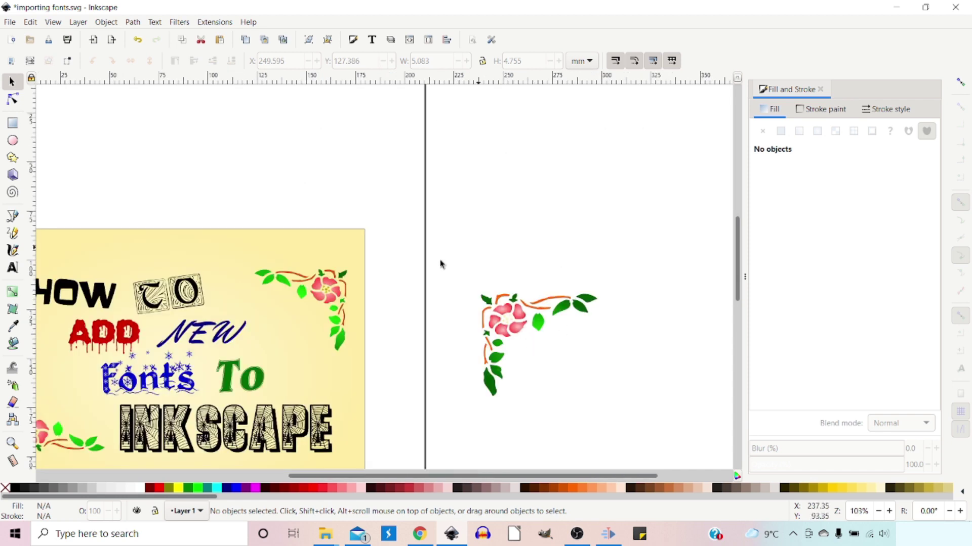